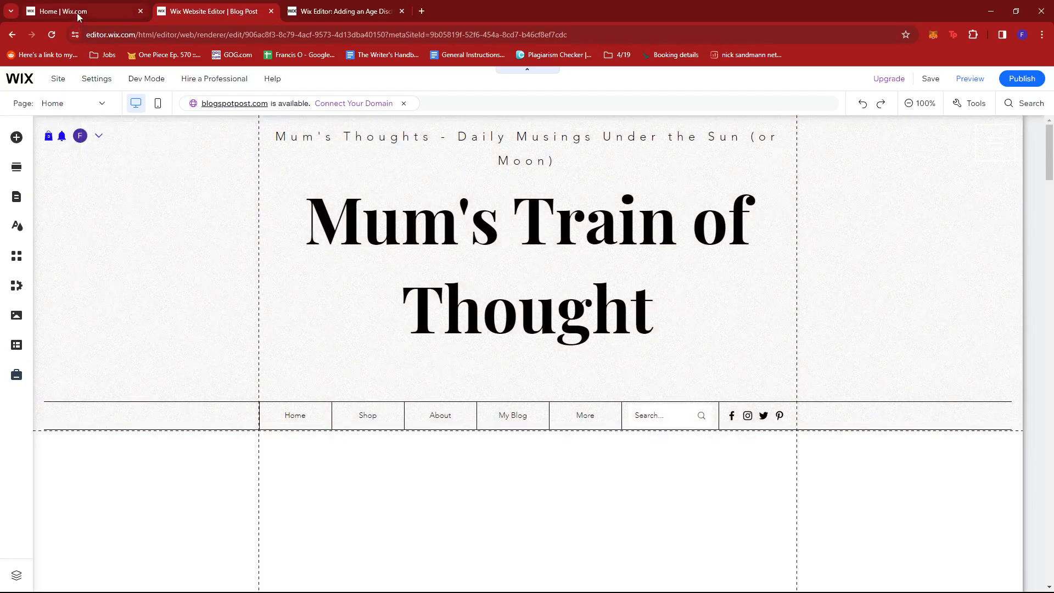
{"action": "left_click", "coordinate": [80, 12]}
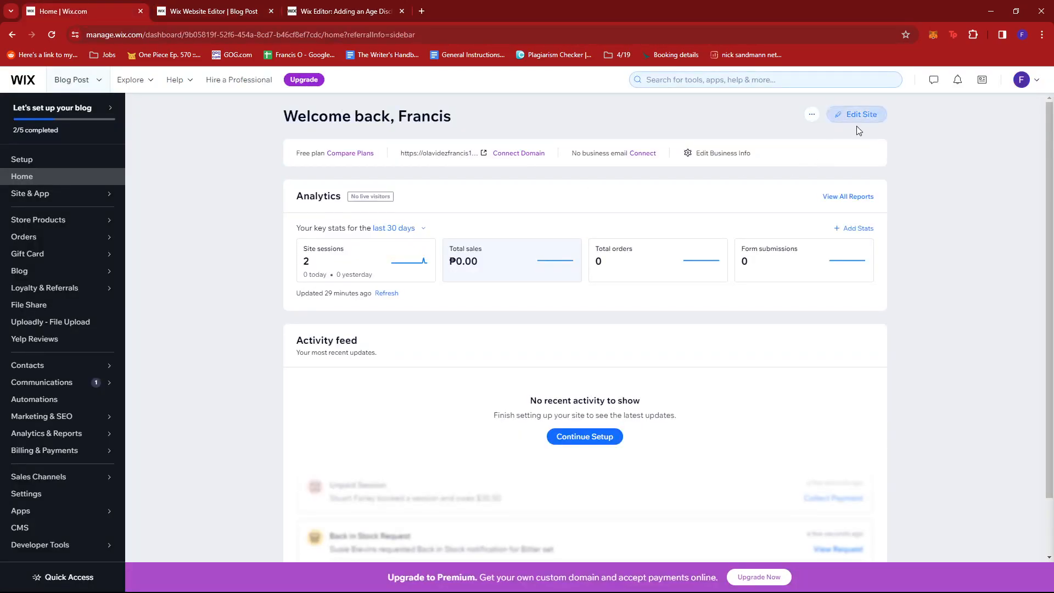
{"action": "left_click", "coordinate": [256, 15]}
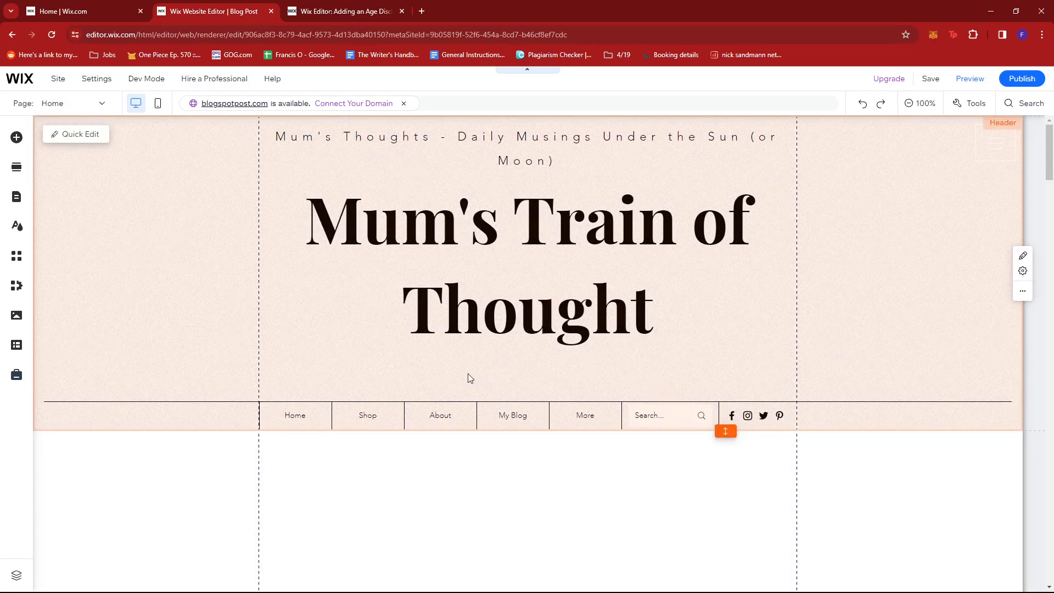
{"action": "scroll", "coordinate": [466, 374], "scroll_direction": "down", "scroll_amount": 2}
{"action": "scroll", "coordinate": [466, 373], "scroll_direction": "up", "scroll_amount": 2}
{"action": "scroll", "coordinate": [426, 454], "scroll_direction": "down", "scroll_amount": 2}
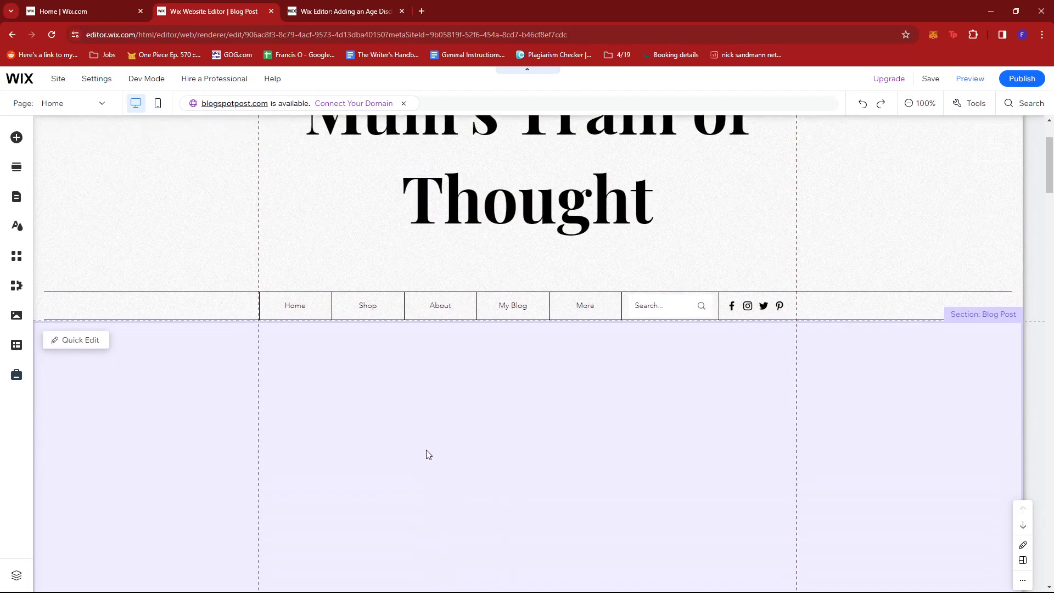
{"action": "scroll", "coordinate": [284, 404], "scroll_direction": "up", "scroll_amount": 2}
{"action": "scroll", "coordinate": [574, 505], "scroll_direction": "down", "scroll_amount": 3}
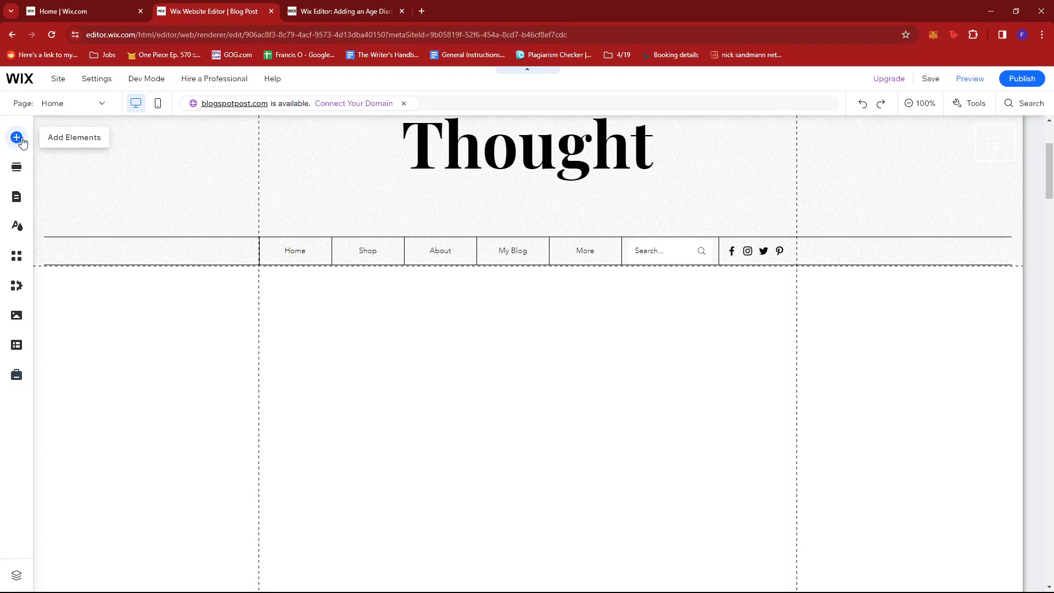
Step: Add the interactive "We're Back!" welcome lightbox to the site
{"action": "left_click", "coordinate": [17, 137]}
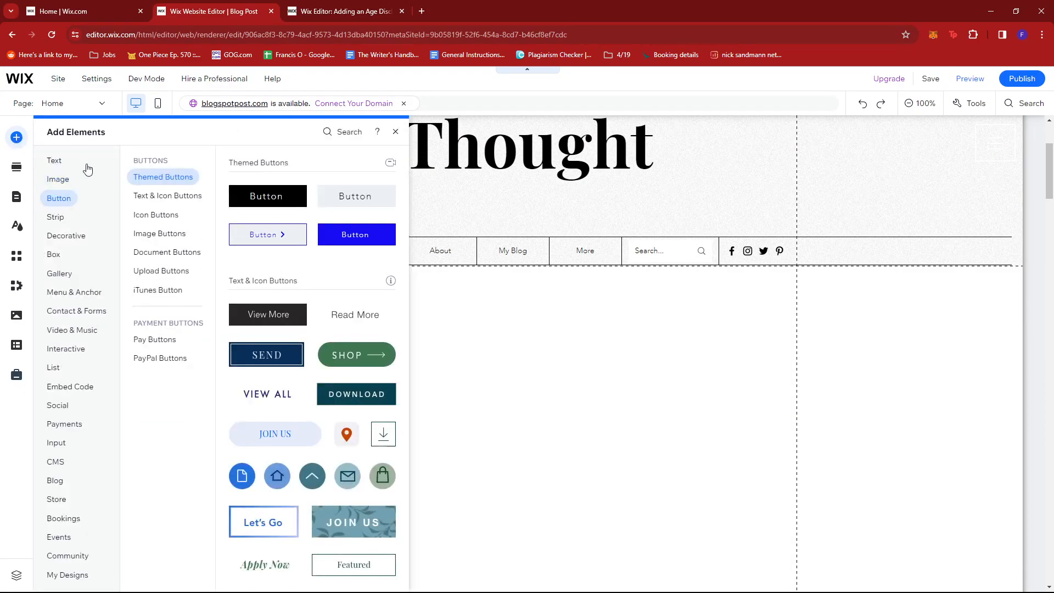
{"action": "left_click", "coordinate": [67, 163]}
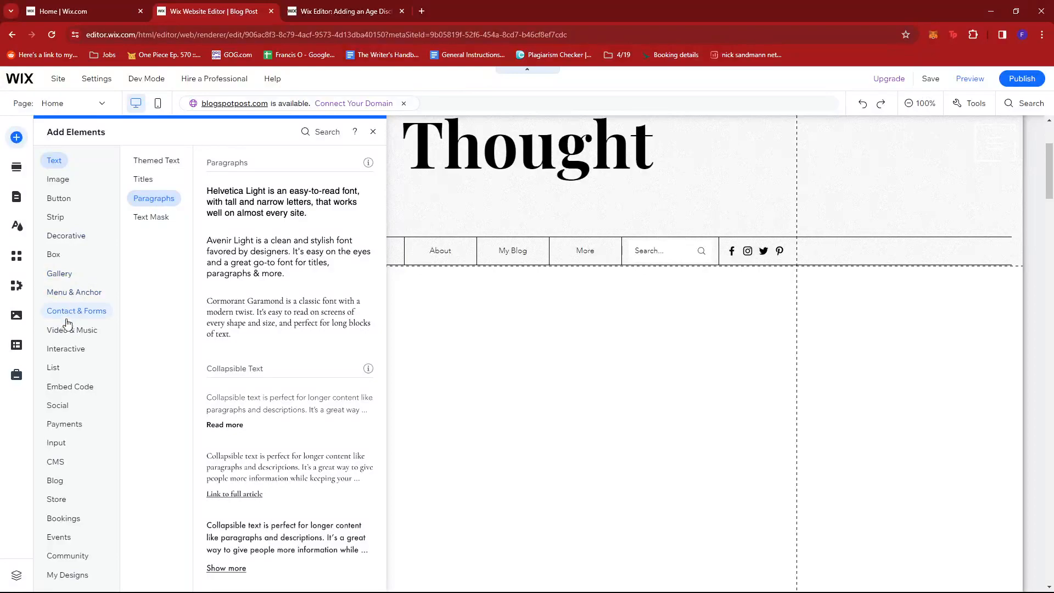
{"action": "left_click", "coordinate": [75, 312]}
{"action": "left_click", "coordinate": [73, 349]}
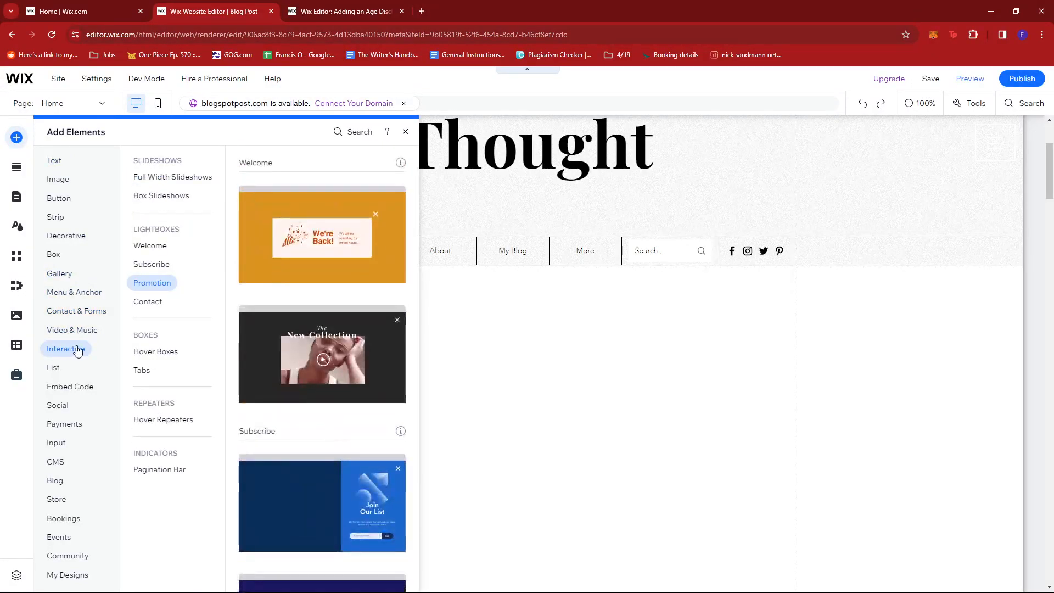
{"action": "left_click", "coordinate": [156, 247]}
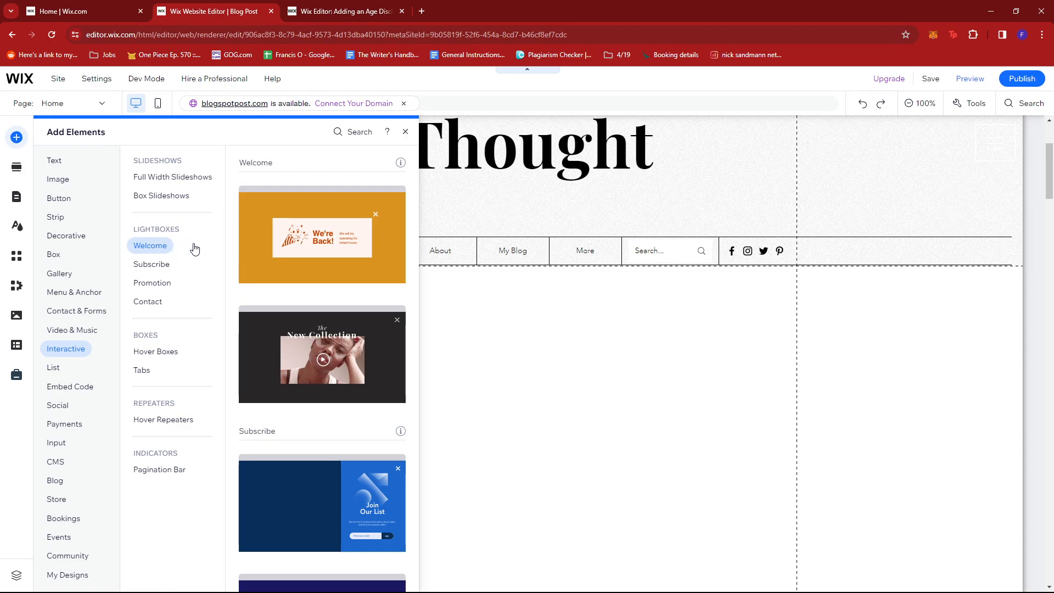
{"action": "left_click", "coordinate": [322, 241]}
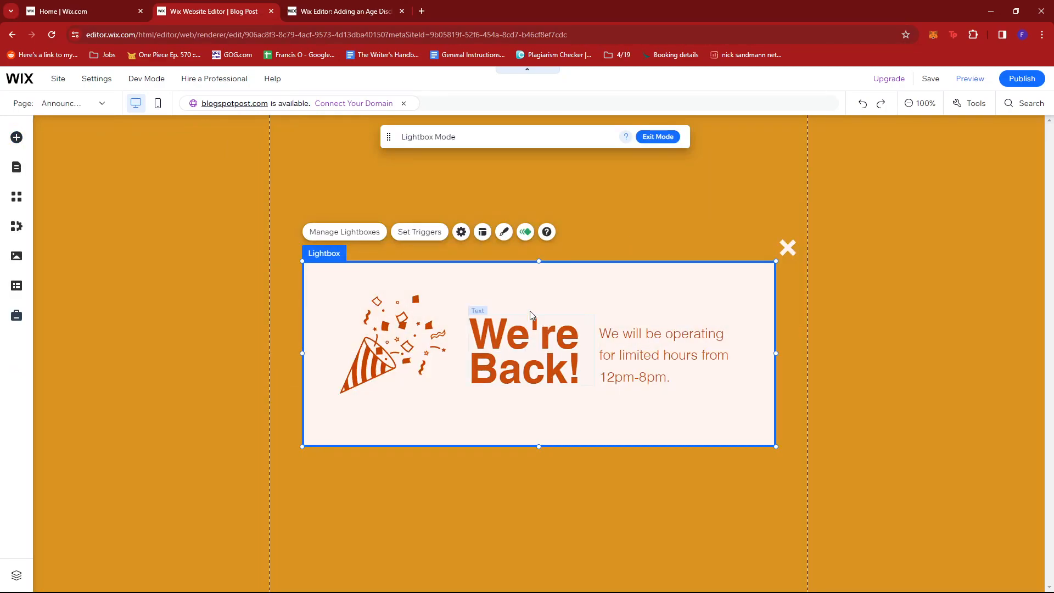
Step: Delete the party popper vector art and the limited-hours text from the lightbox
{"action": "left_click", "coordinate": [377, 344]}
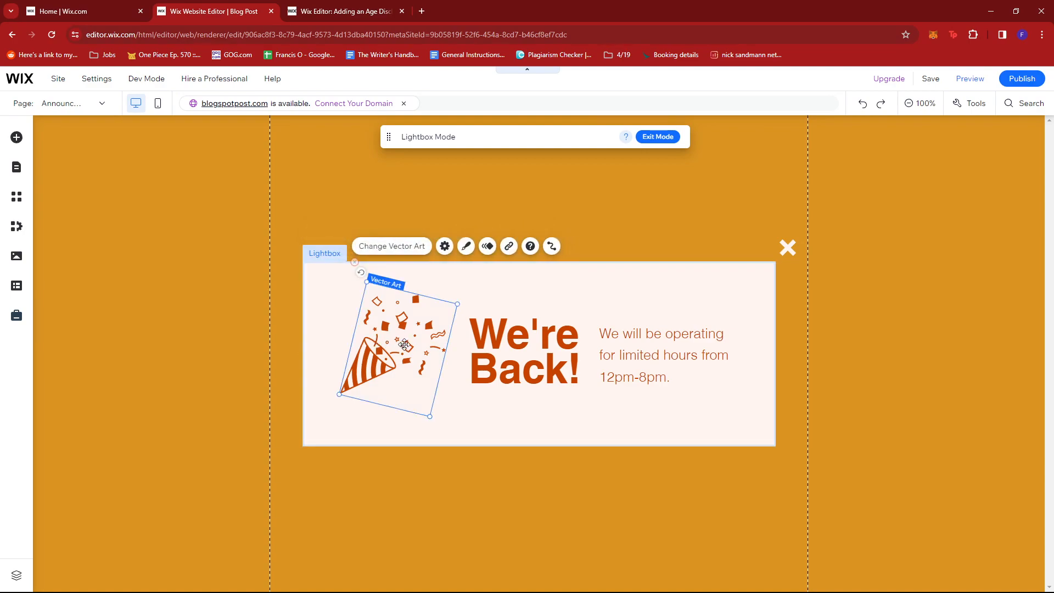
{"action": "key", "text": "Delete"}
{"action": "left_click", "coordinate": [697, 343]}
{"action": "key", "text": "Delete"}
Step: Move the "We're Back!" heading up in the lightbox and replace its text with "Are you over 18?"
{"action": "left_click", "coordinate": [535, 337]}
{"action": "left_click_drag", "start_coordinate": [506, 344], "coordinate": [513, 310]}
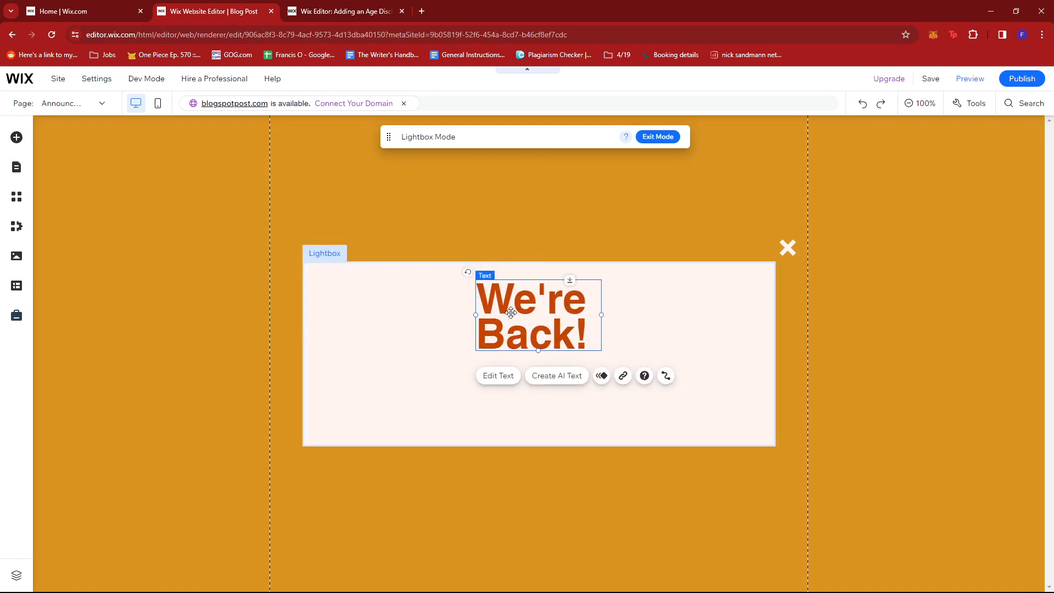
{"action": "double_click", "coordinate": [512, 311]}
{"action": "type", "text": "A"}
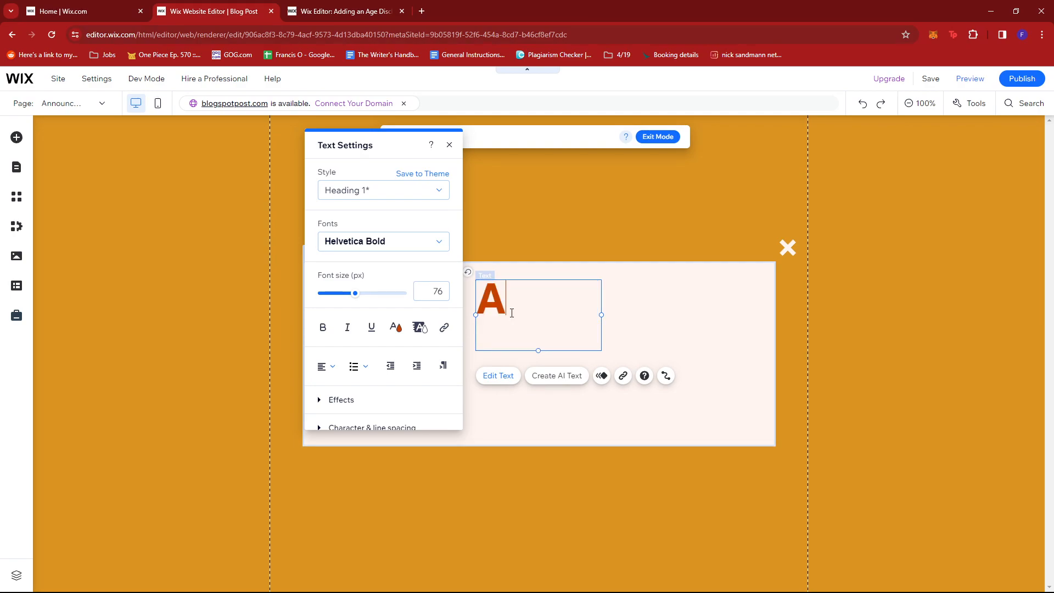
{"action": "type", "text": "re you"}
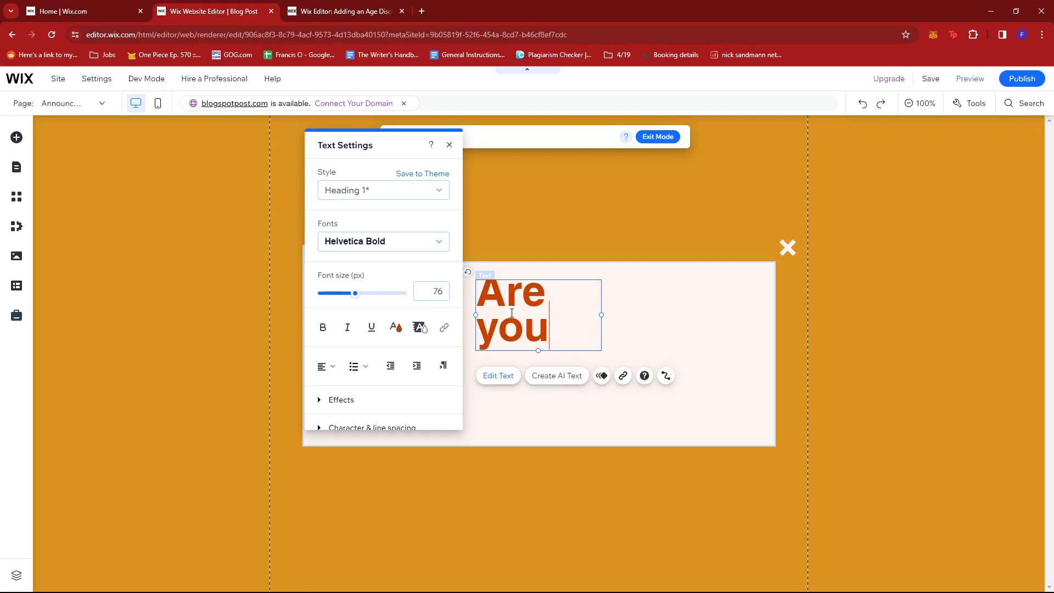
{"action": "type", "text": " over"}
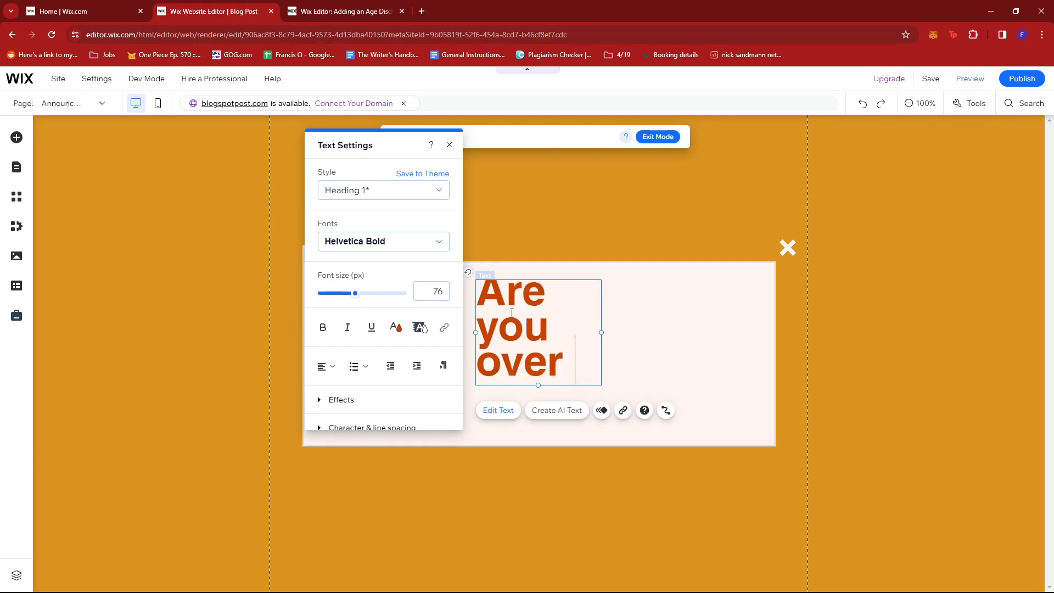
{"action": "type", "text": " 18?"}
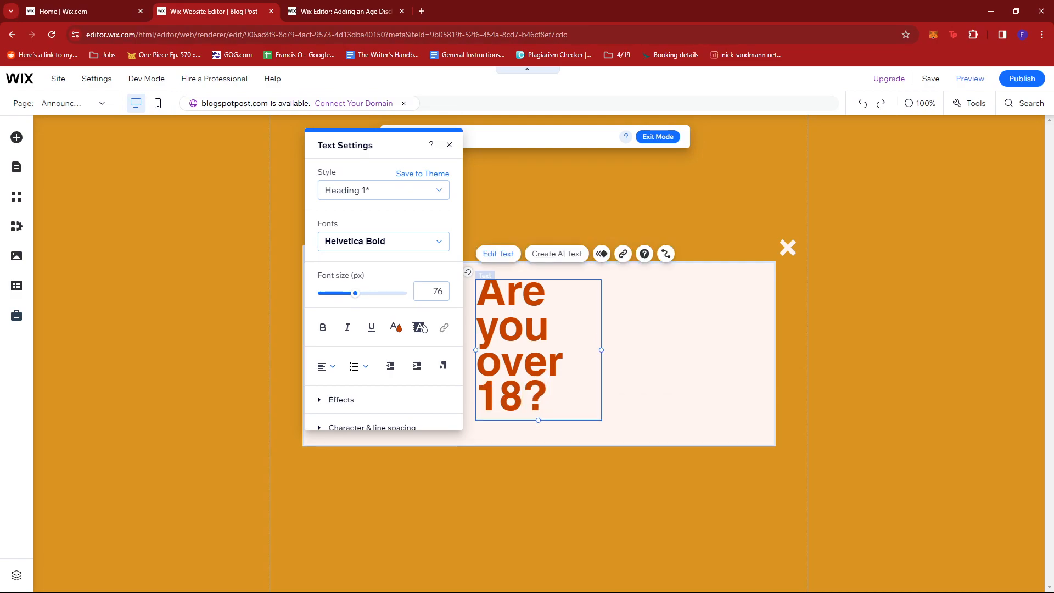
{"action": "left_click", "coordinate": [642, 327]}
Step: Widen the heading to fit on one line, centre it near the lightbox's upper edge, and make the lightbox slightly taller
{"action": "left_click", "coordinate": [549, 340]}
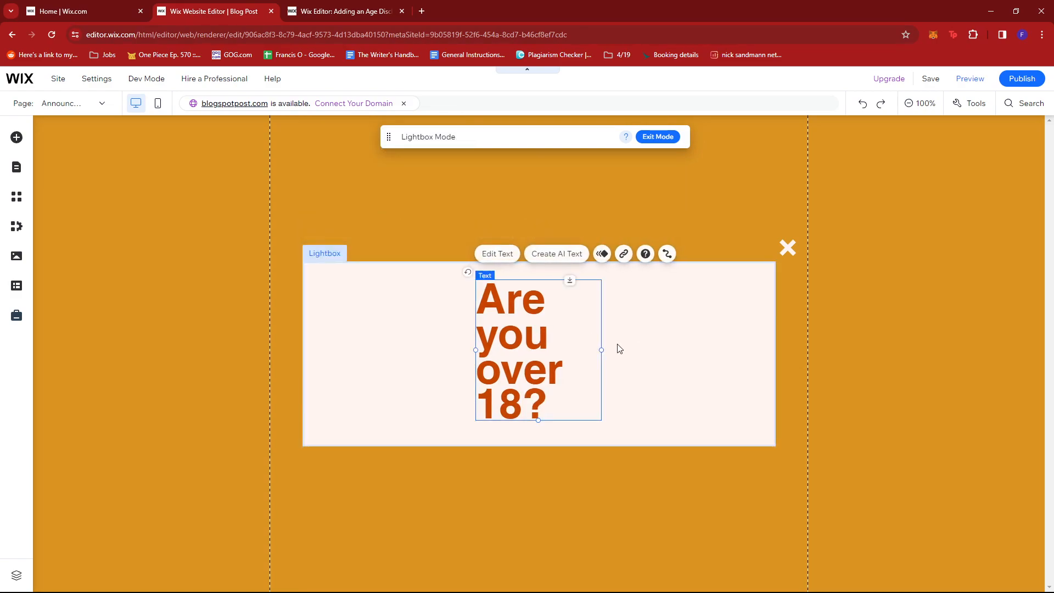
{"action": "left_click_drag", "start_coordinate": [601, 350], "coordinate": [731, 344]}
{"action": "left_click_drag", "start_coordinate": [476, 351], "coordinate": [389, 350]}
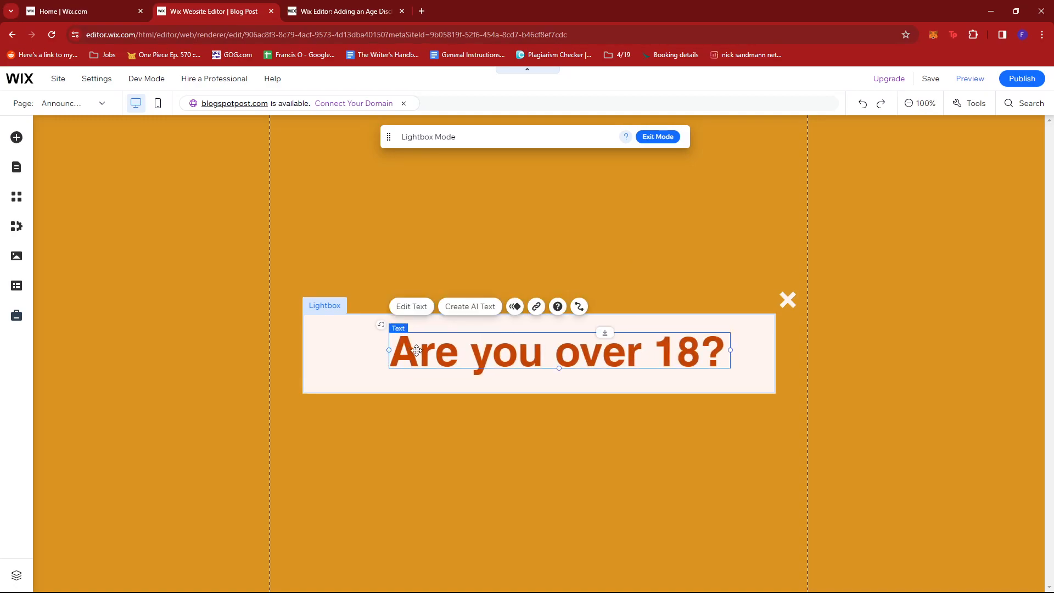
{"action": "left_click_drag", "start_coordinate": [524, 349], "coordinate": [504, 337]}
{"action": "left_click", "coordinate": [573, 370]}
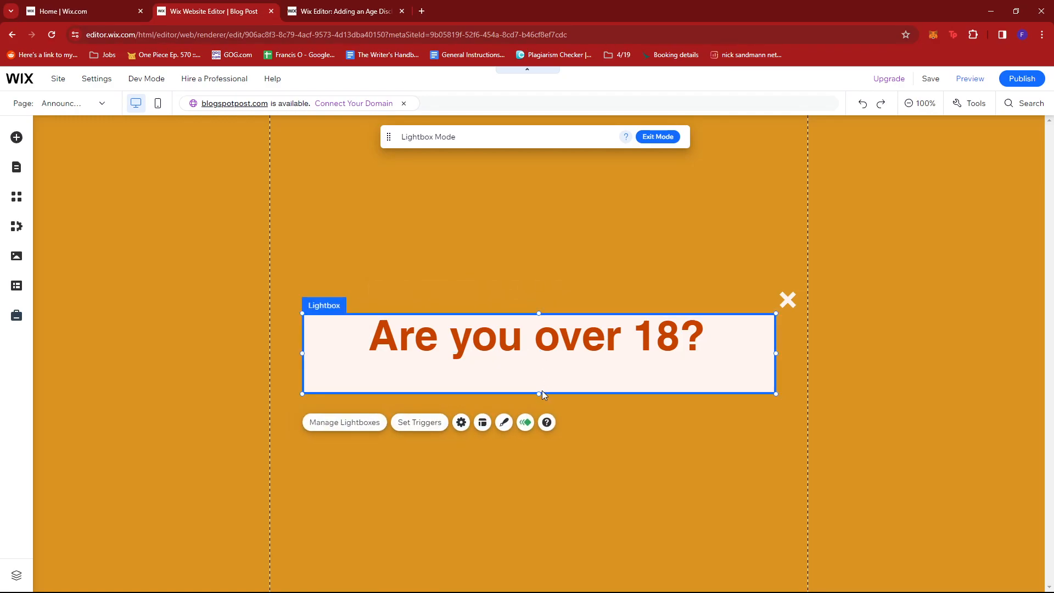
{"action": "left_click_drag", "start_coordinate": [538, 393], "coordinate": [538, 404]}
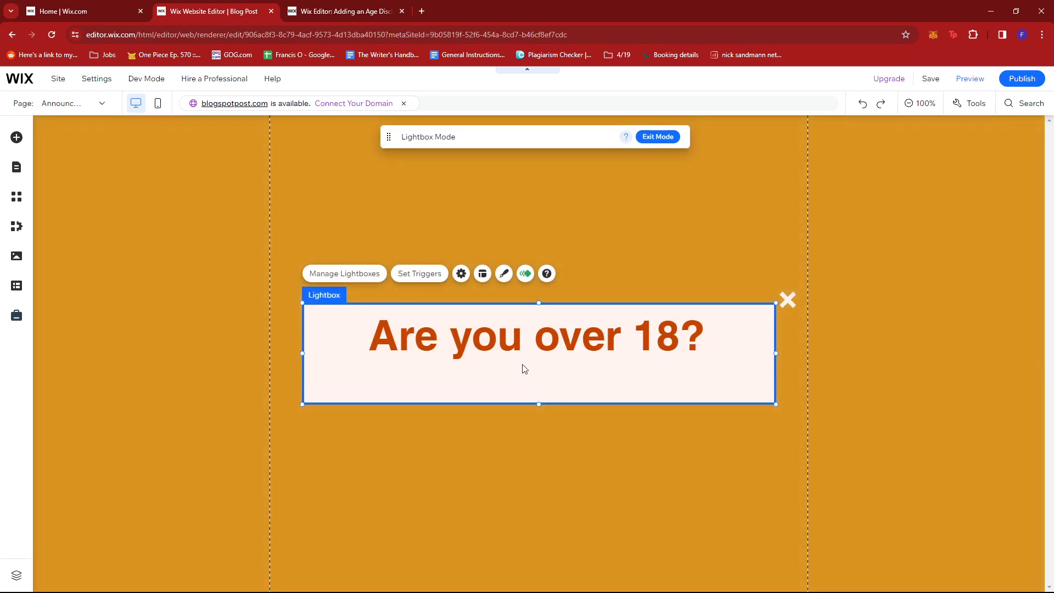
Step: Add a themed button centred below the heading and set its text to YES
{"action": "left_click", "coordinate": [15, 138]}
{"action": "left_click", "coordinate": [57, 179]}
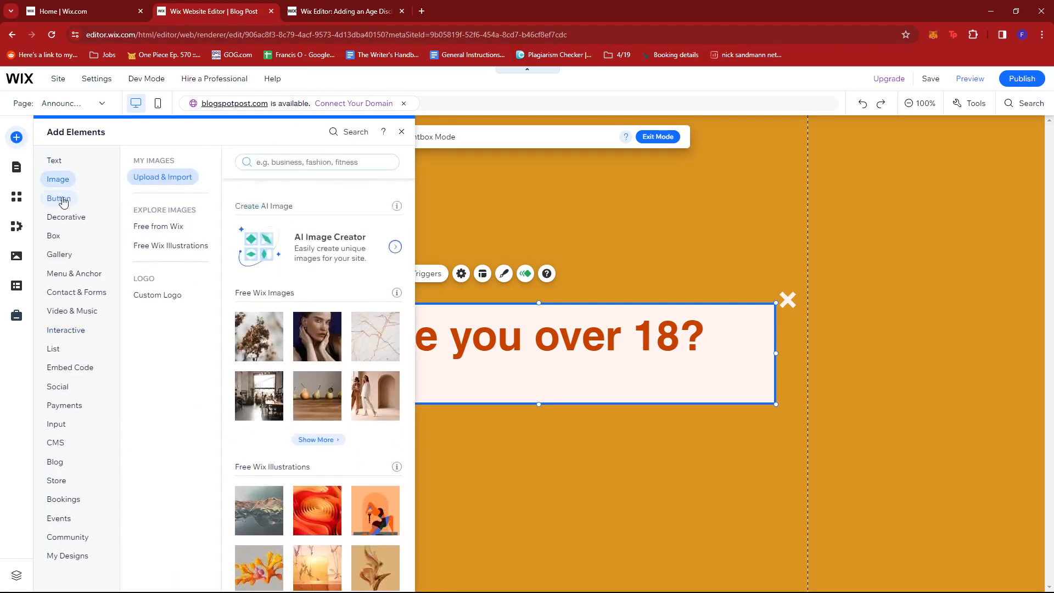
{"action": "left_click", "coordinate": [61, 200]}
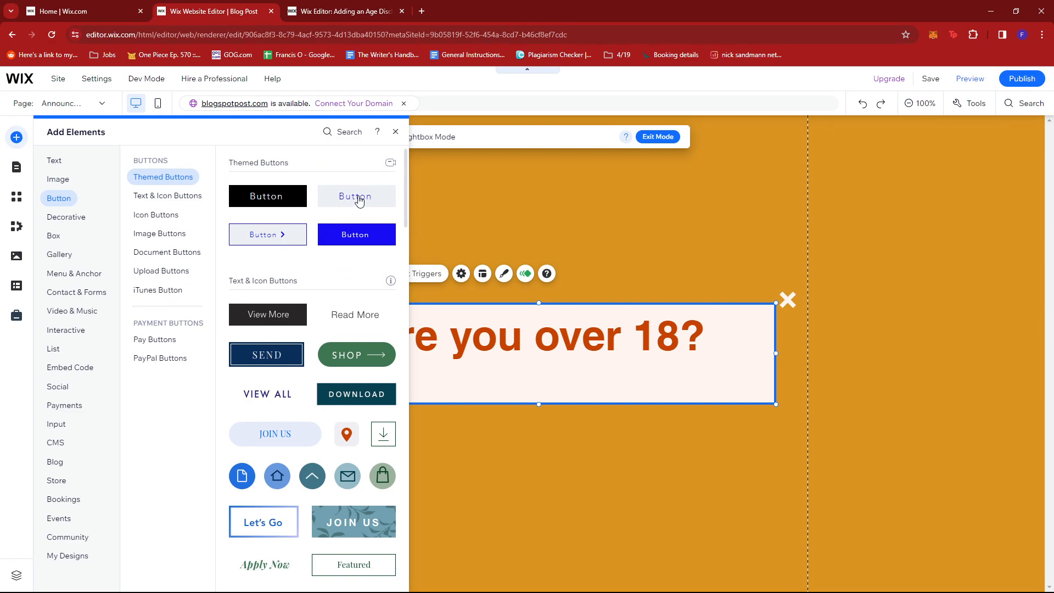
{"action": "left_click_drag", "start_coordinate": [359, 200], "coordinate": [536, 374]}
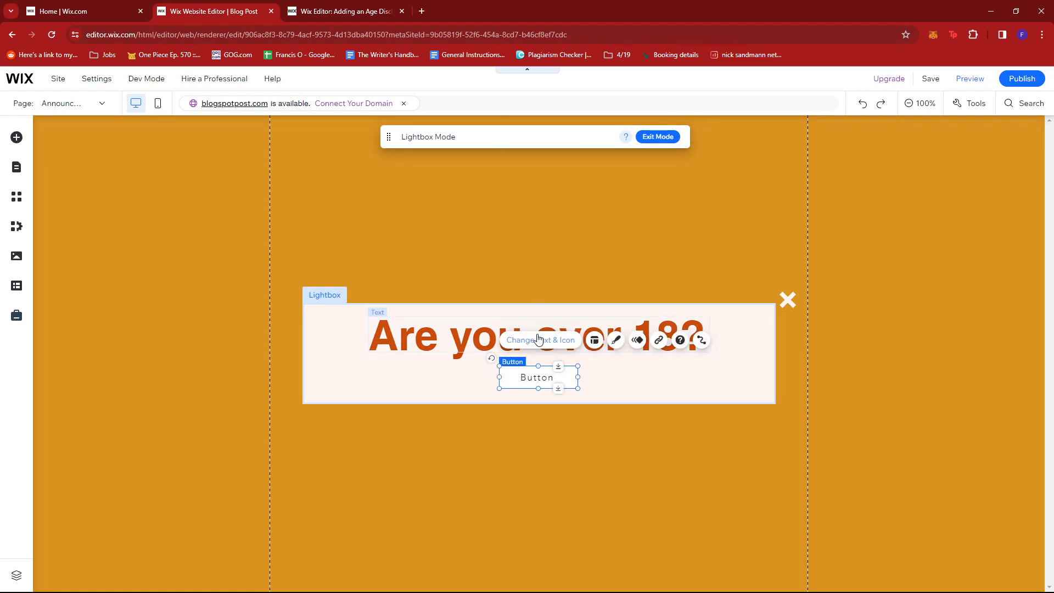
{"action": "left_click", "coordinate": [537, 338]}
{"action": "type", "text": "YES"}
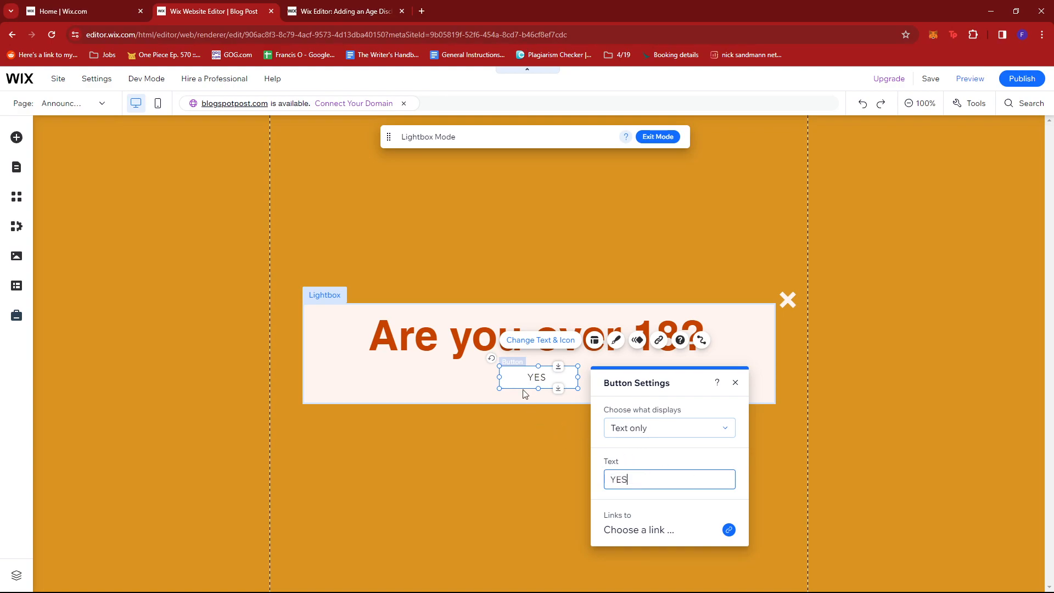
Step: Link the YES button to the Home page, opening in the current window
{"action": "left_click", "coordinate": [658, 530]}
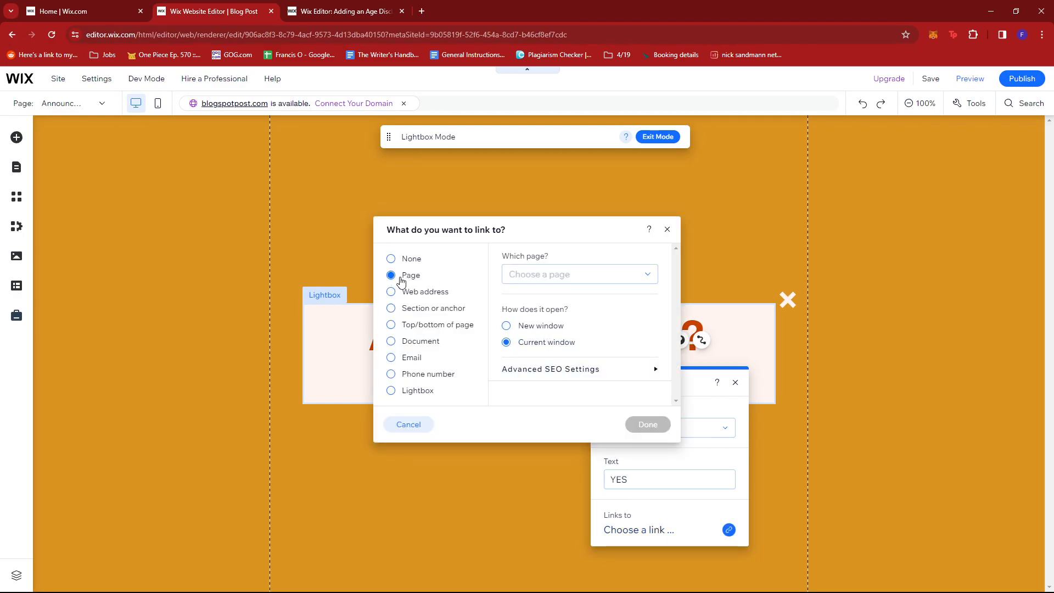
{"action": "left_click", "coordinate": [630, 275]}
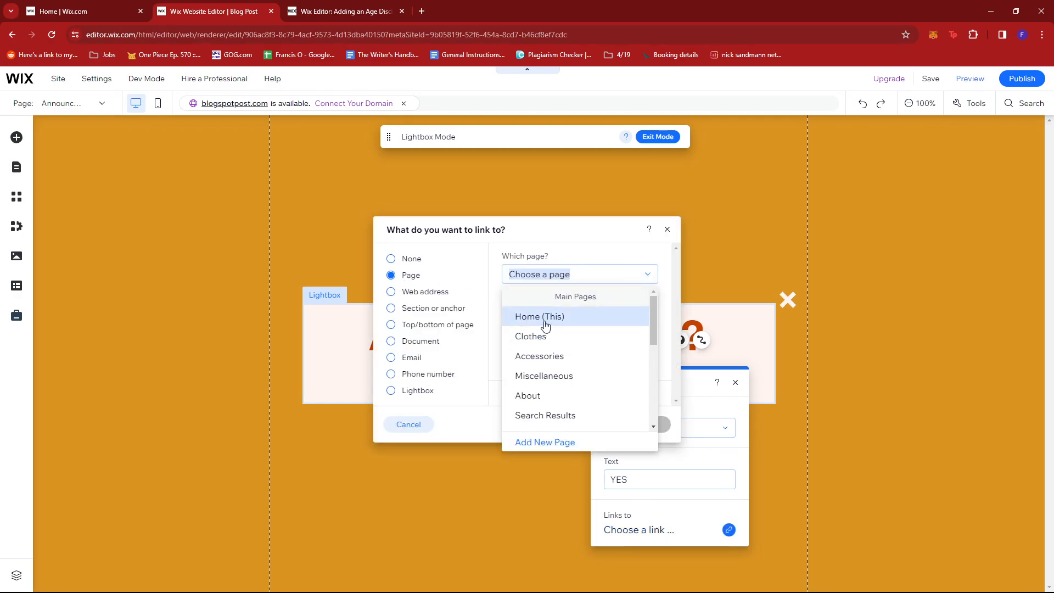
{"action": "left_click", "coordinate": [548, 319]}
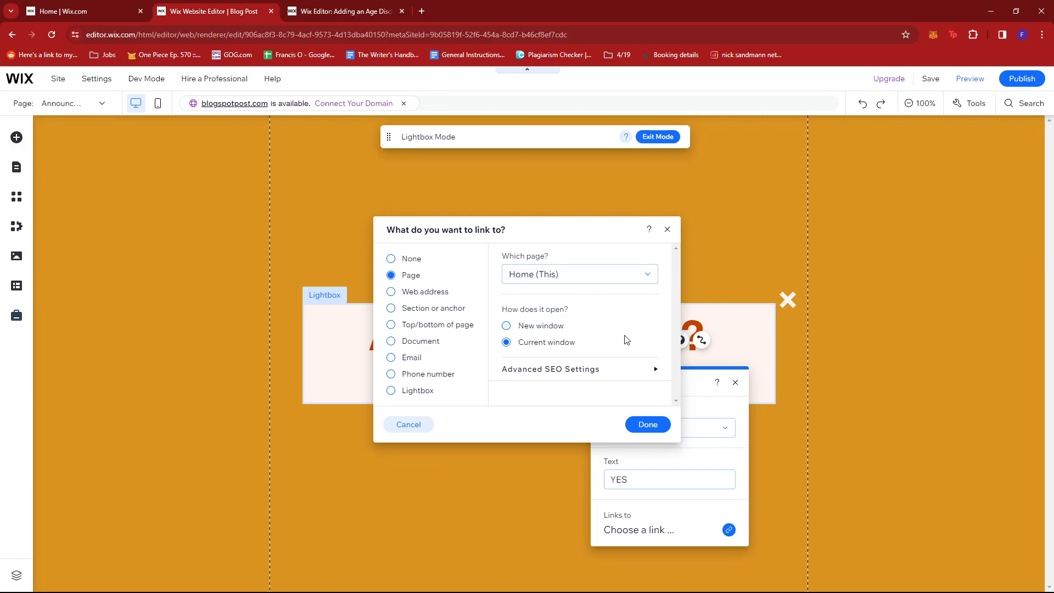
{"action": "left_click", "coordinate": [647, 424]}
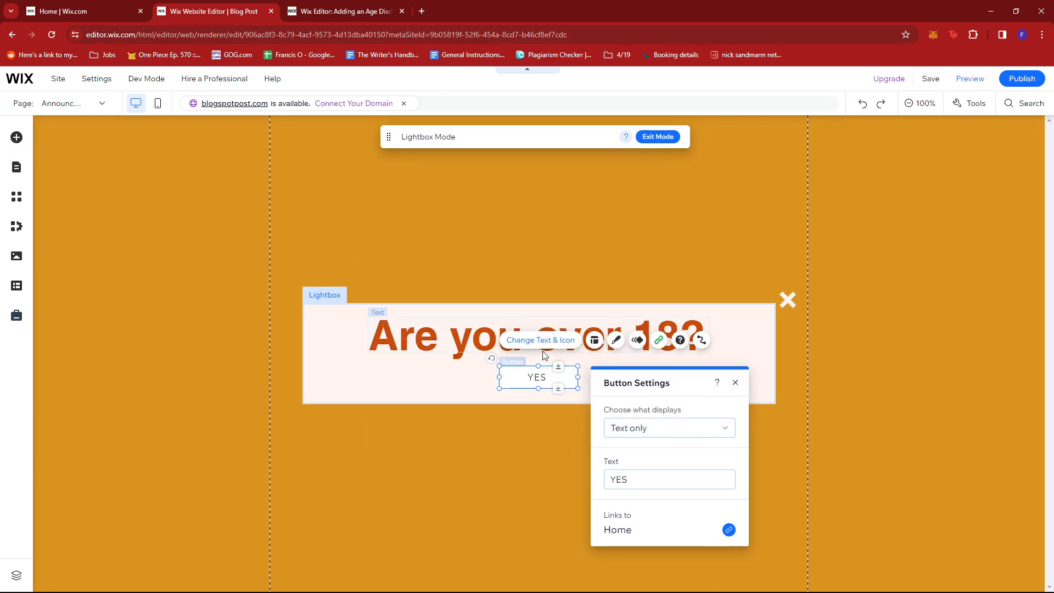
{"action": "left_click", "coordinate": [735, 383]}
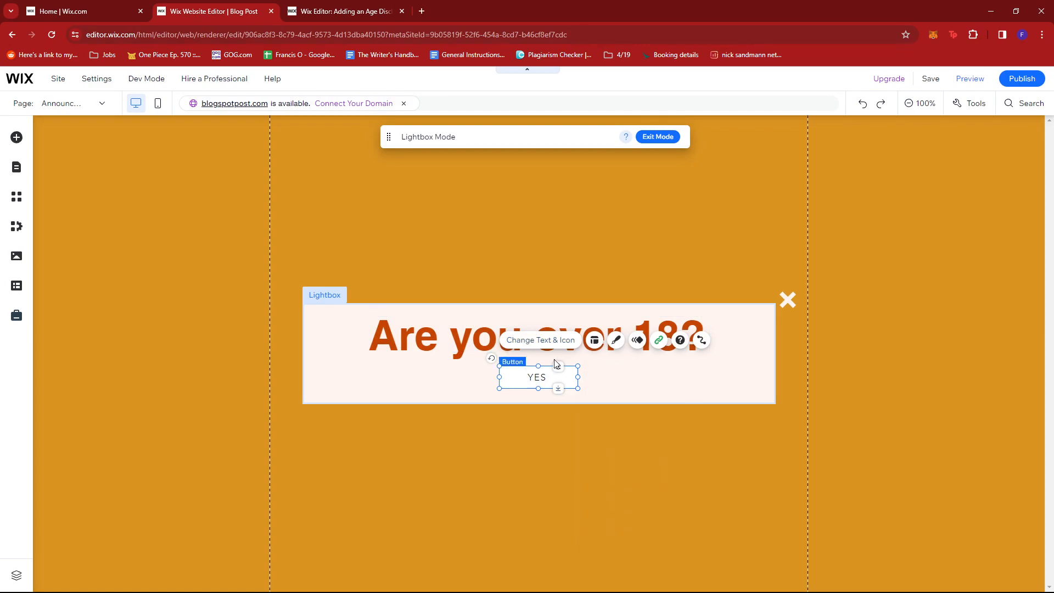
{"action": "left_click", "coordinate": [627, 245]}
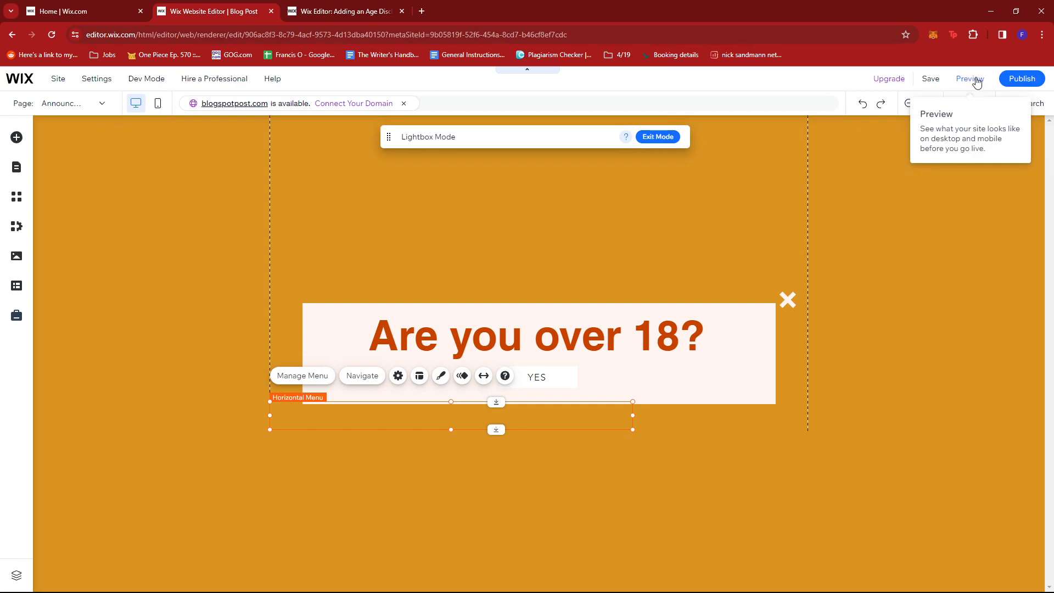
Step: Preview the site, test the lightbox's YES button, look over the home page, and return to the editor
{"action": "left_click", "coordinate": [976, 80]}
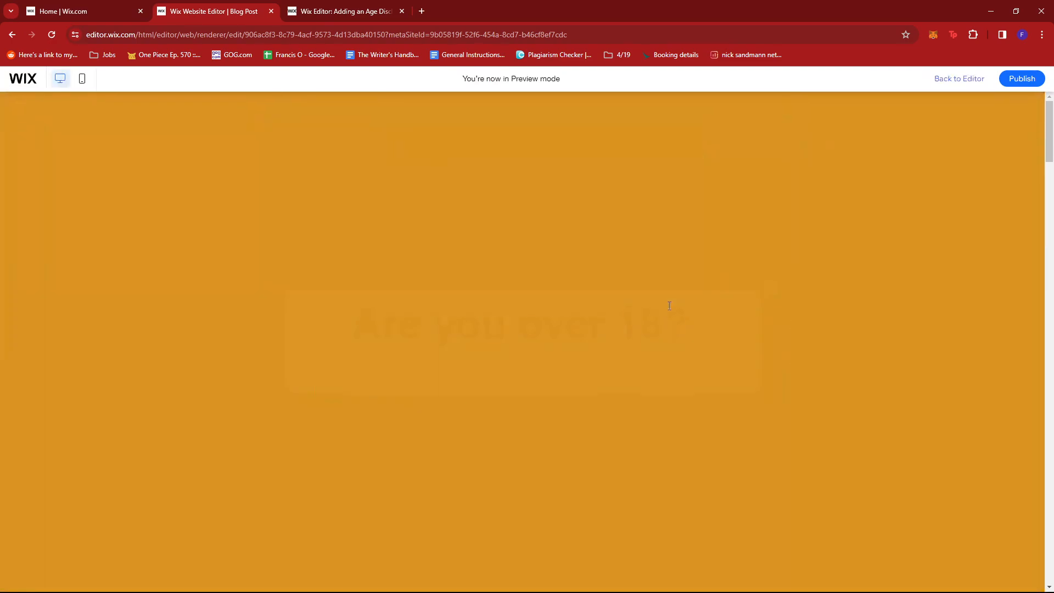
{"action": "scroll", "coordinate": [607, 310], "scroll_direction": "down", "scroll_amount": 3}
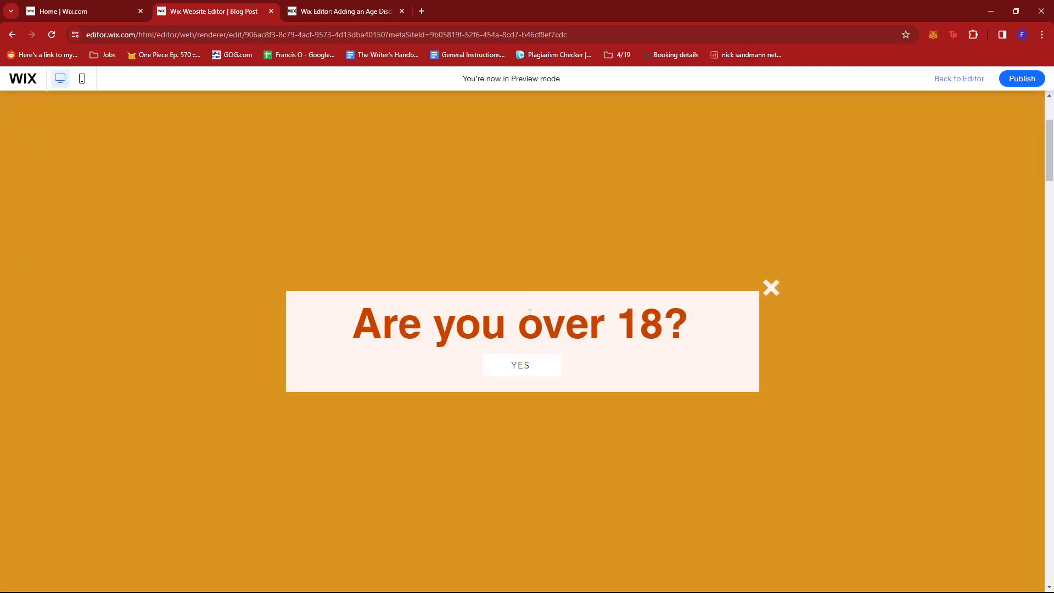
{"action": "left_click", "coordinate": [524, 370]}
{"action": "scroll", "coordinate": [533, 352], "scroll_direction": "down", "scroll_amount": 2}
{"action": "scroll", "coordinate": [531, 348], "scroll_direction": "up", "scroll_amount": 2}
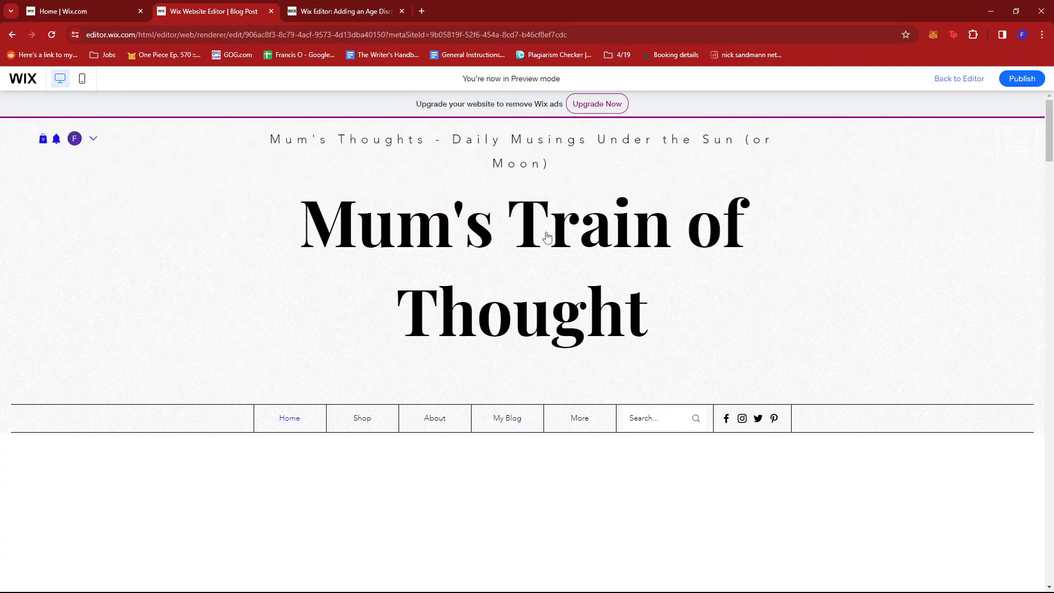
{"action": "scroll", "coordinate": [524, 320], "scroll_direction": "down", "scroll_amount": 4}
{"action": "scroll", "coordinate": [527, 329], "scroll_direction": "up", "scroll_amount": 4}
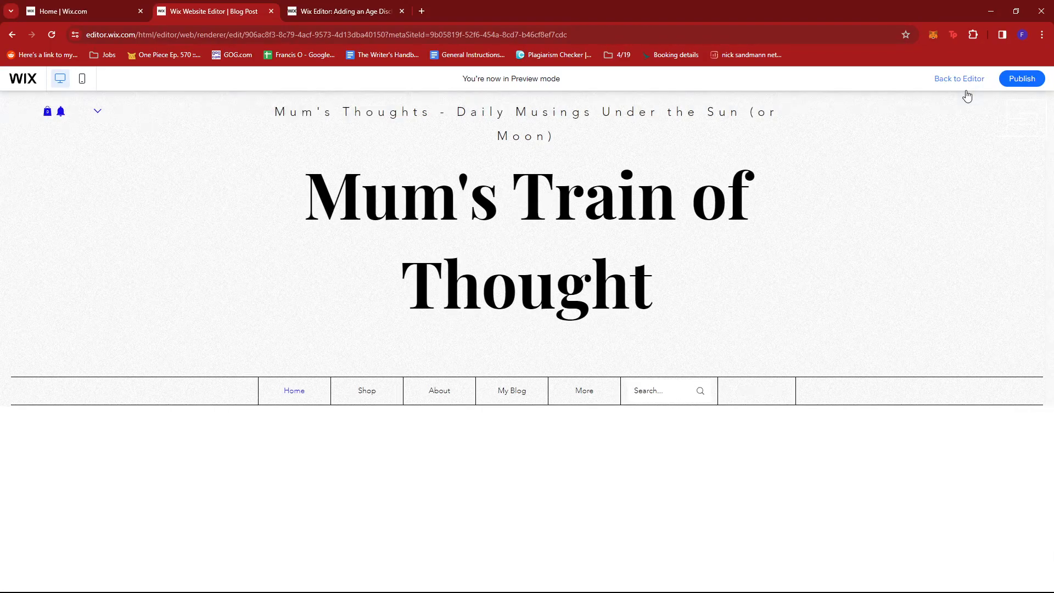
{"action": "left_click", "coordinate": [966, 93]}
{"action": "scroll", "coordinate": [622, 265], "scroll_direction": "down", "scroll_amount": 1}
{"action": "scroll", "coordinate": [622, 265], "scroll_direction": "up", "scroll_amount": 1}
{"action": "scroll", "coordinate": [562, 428], "scroll_direction": "down", "scroll_amount": 4}
{"action": "scroll", "coordinate": [549, 436], "scroll_direction": "up", "scroll_amount": 4}
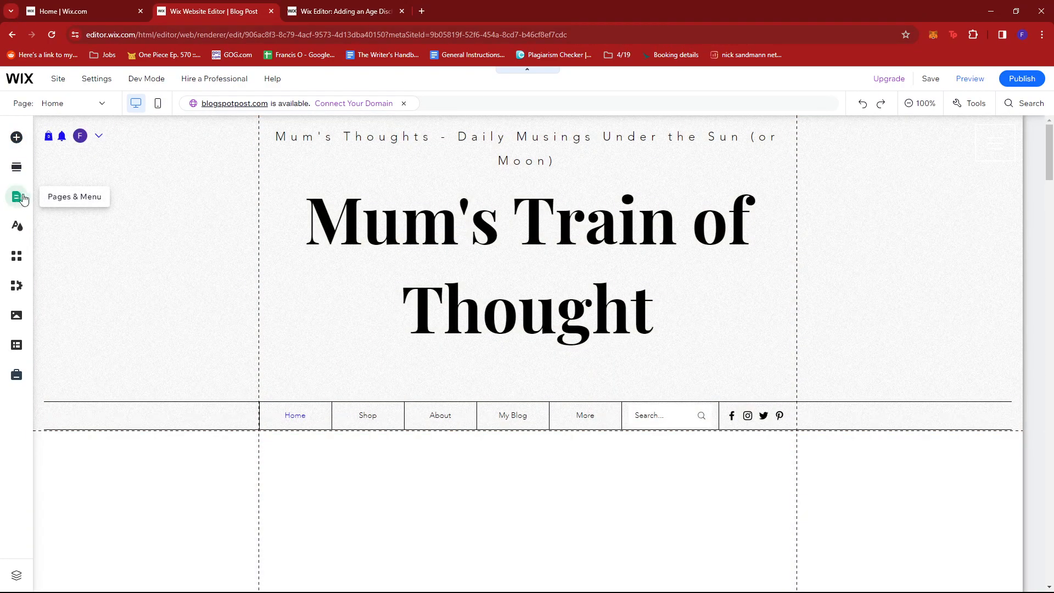
Step: Add a new page from the "We Are Coming Soon" landing page template, keeping the name Landing Page
{"action": "left_click", "coordinate": [17, 197]}
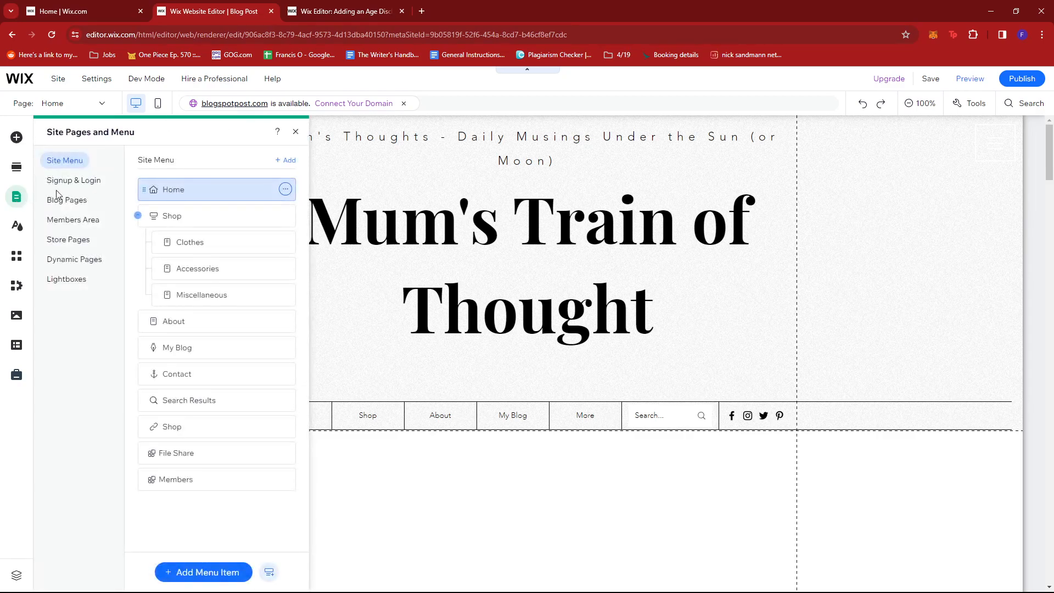
{"action": "left_click", "coordinate": [206, 576]}
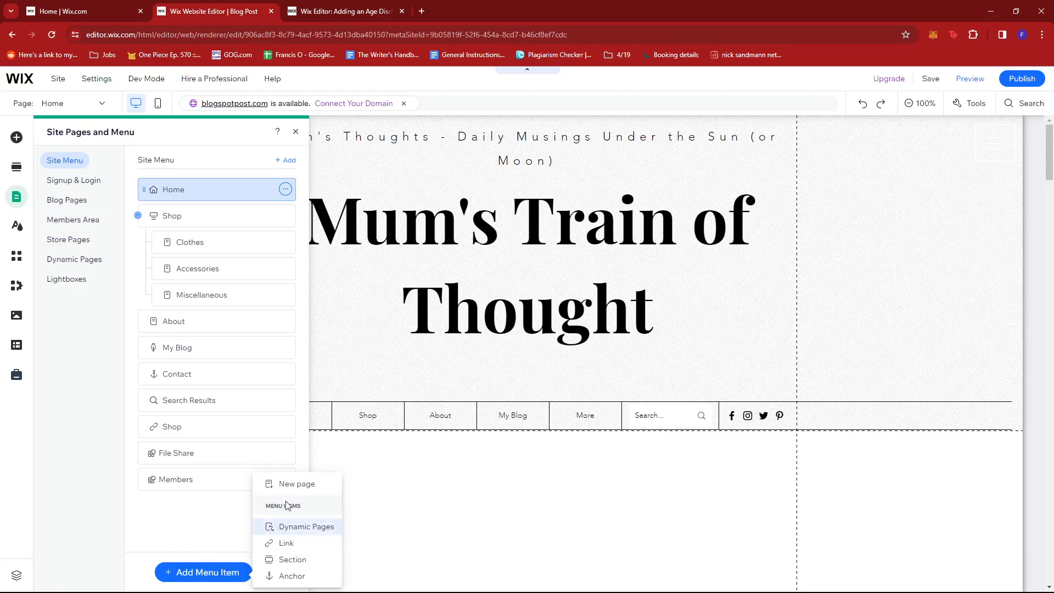
{"action": "left_click", "coordinate": [295, 484]}
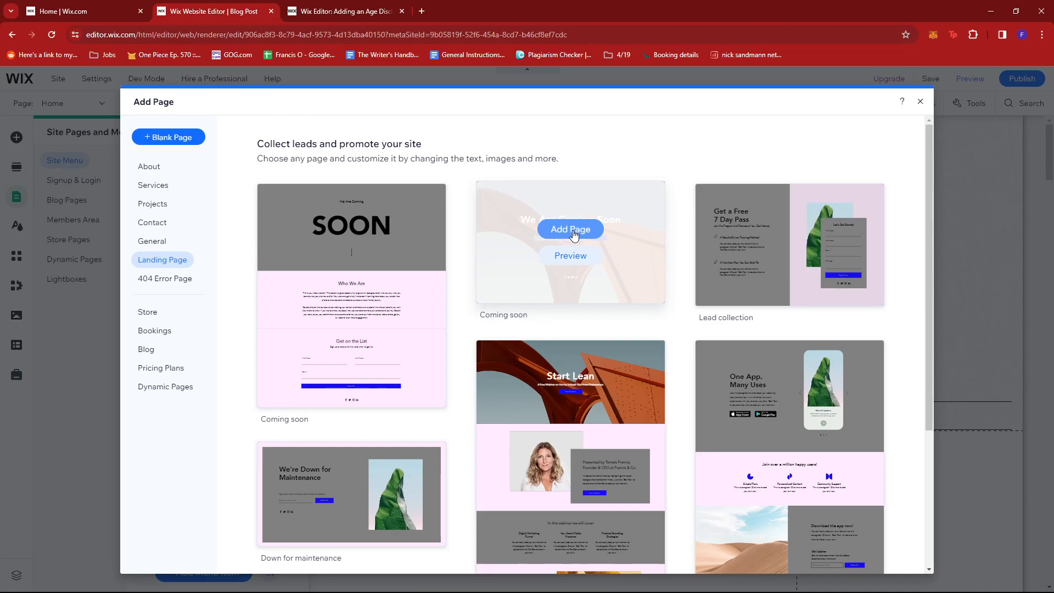
{"action": "left_click", "coordinate": [572, 230]}
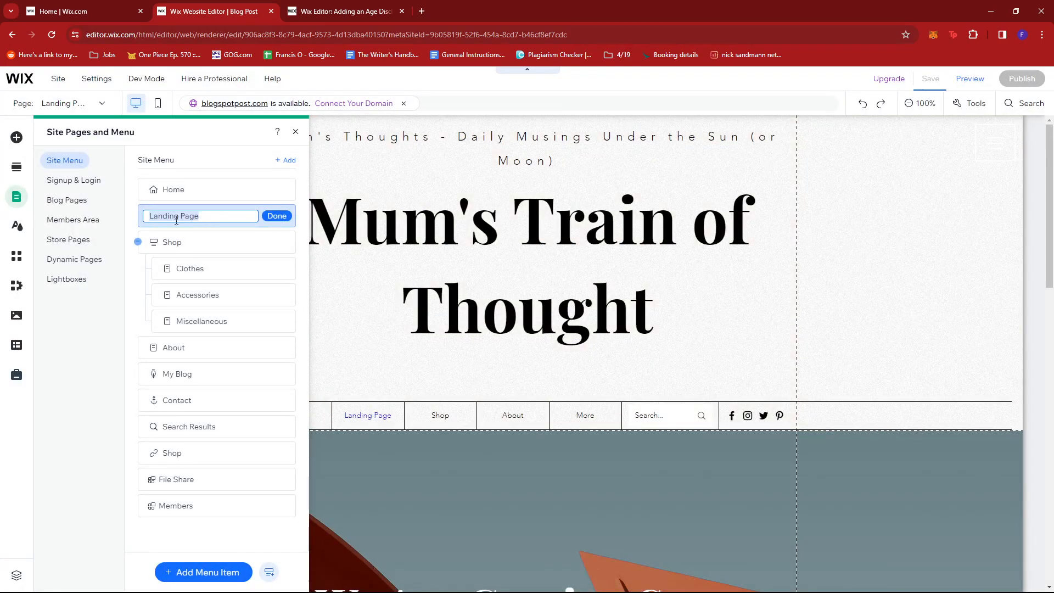
{"action": "left_click", "coordinate": [184, 218]}
{"action": "left_click", "coordinate": [277, 216]}
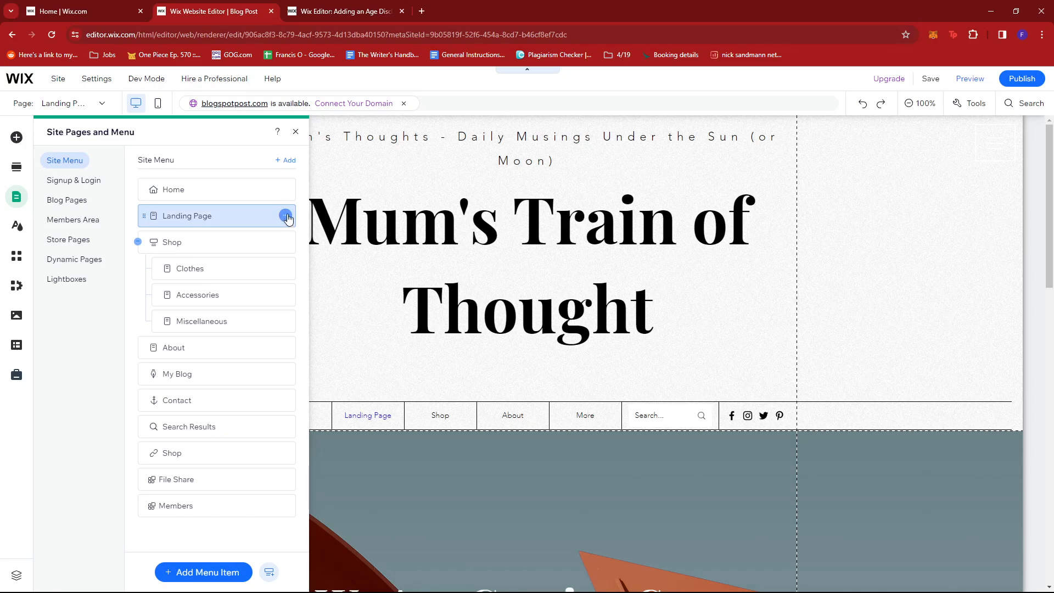
Step: Set the Landing Page as the site's homepage in its page settings, and close the settings
{"action": "left_click", "coordinate": [285, 215]}
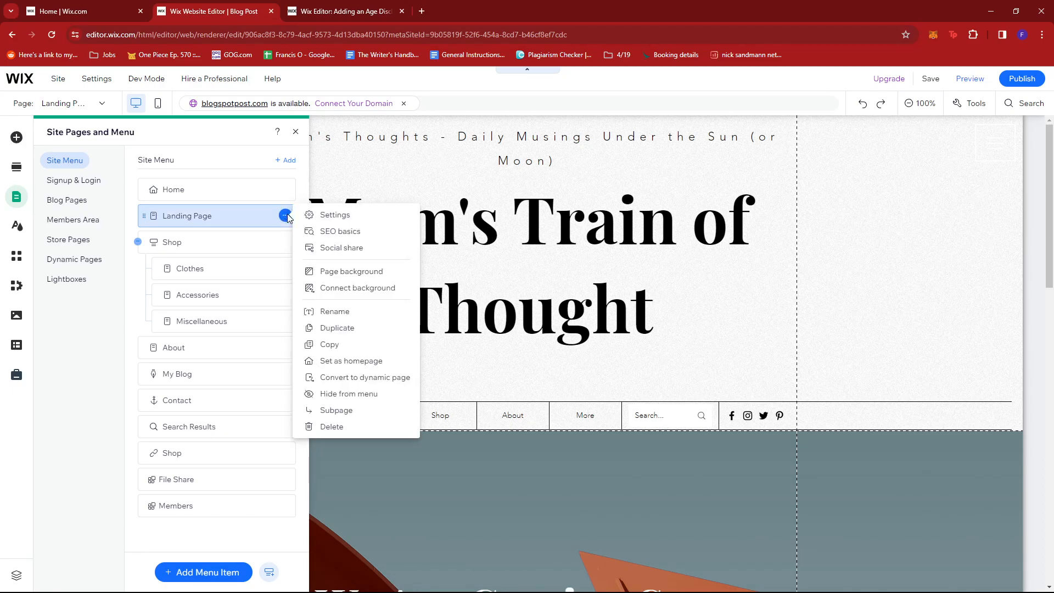
{"action": "left_click", "coordinate": [334, 217]}
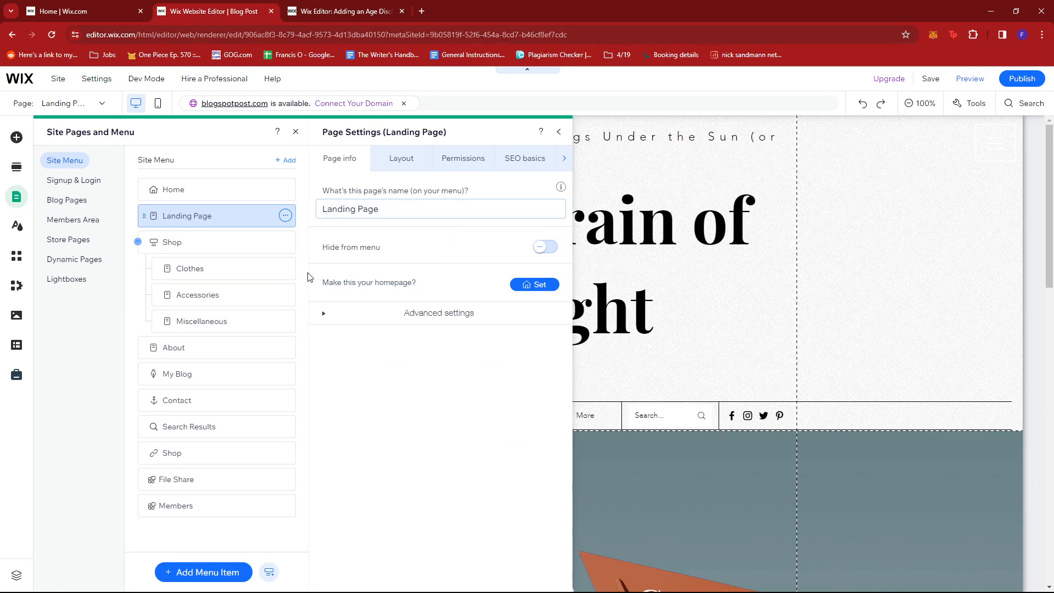
{"action": "left_click", "coordinate": [540, 284]}
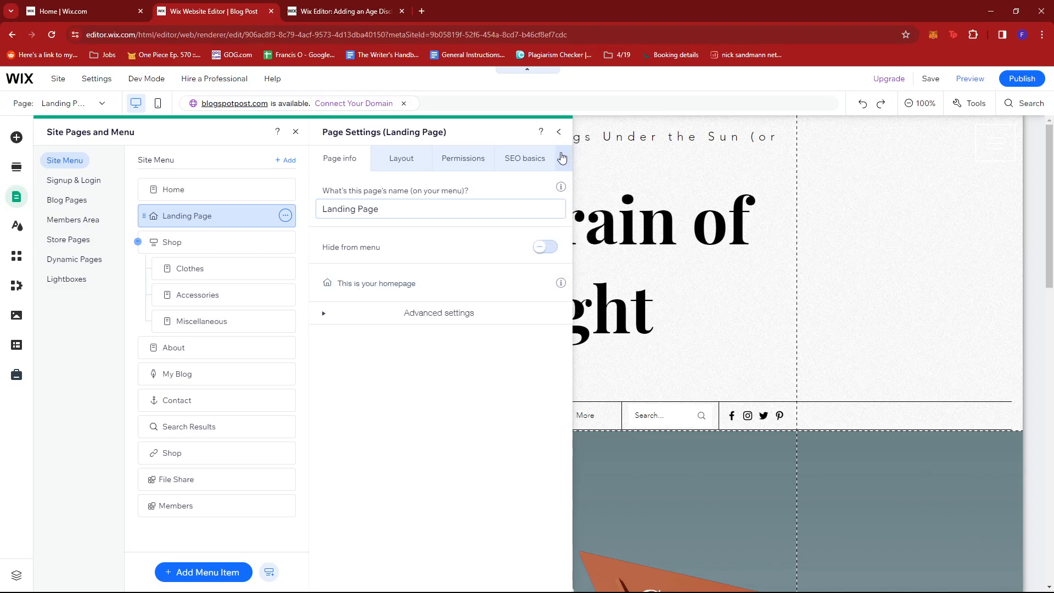
{"action": "left_click", "coordinate": [559, 132]}
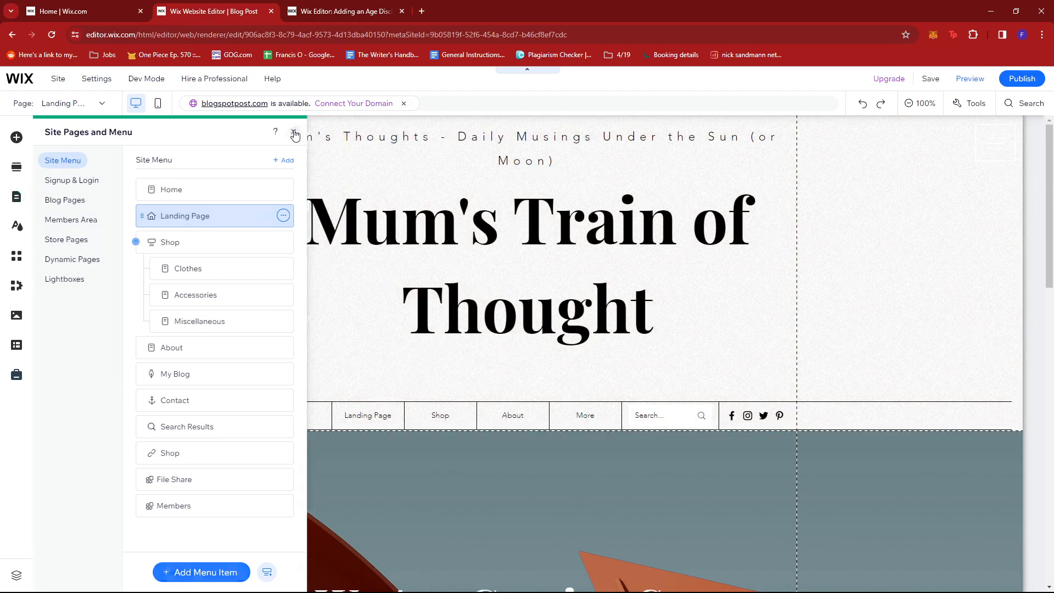
{"action": "left_click", "coordinate": [293, 134]}
Step: Replace the landing page heading with "Are you over 18?" and remove the email sign-up form and its text below
{"action": "scroll", "coordinate": [542, 325], "scroll_direction": "down", "scroll_amount": 8}
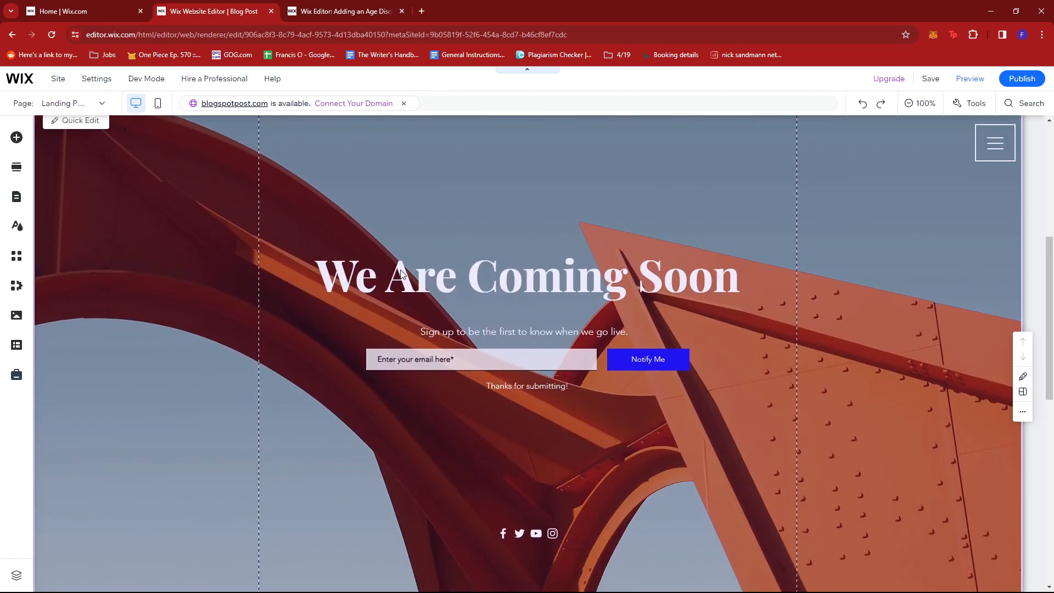
{"action": "double_click", "coordinate": [610, 272]}
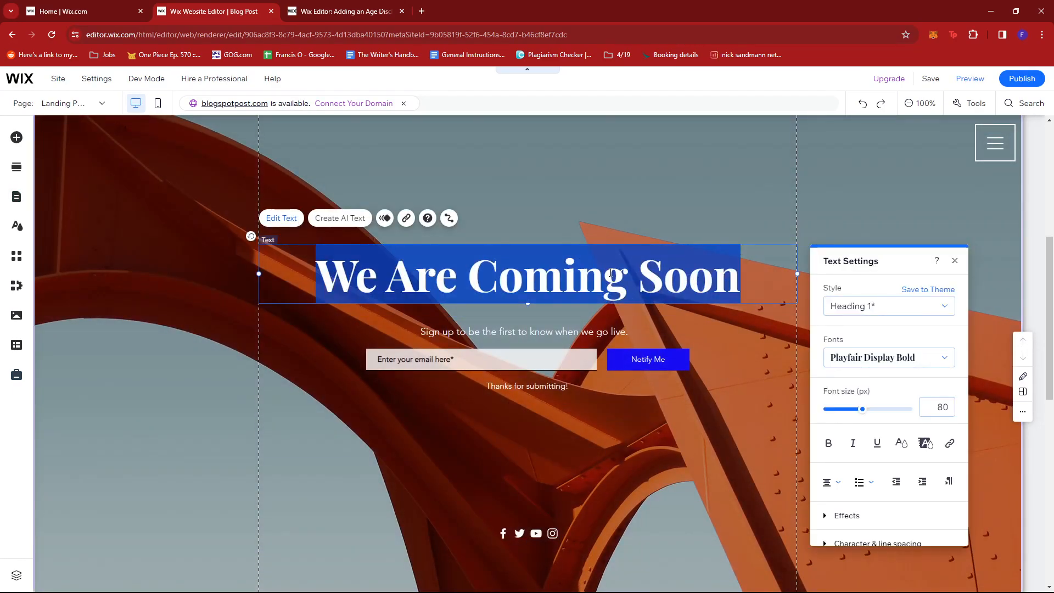
{"action": "type", "text": "Are you over 18?"}
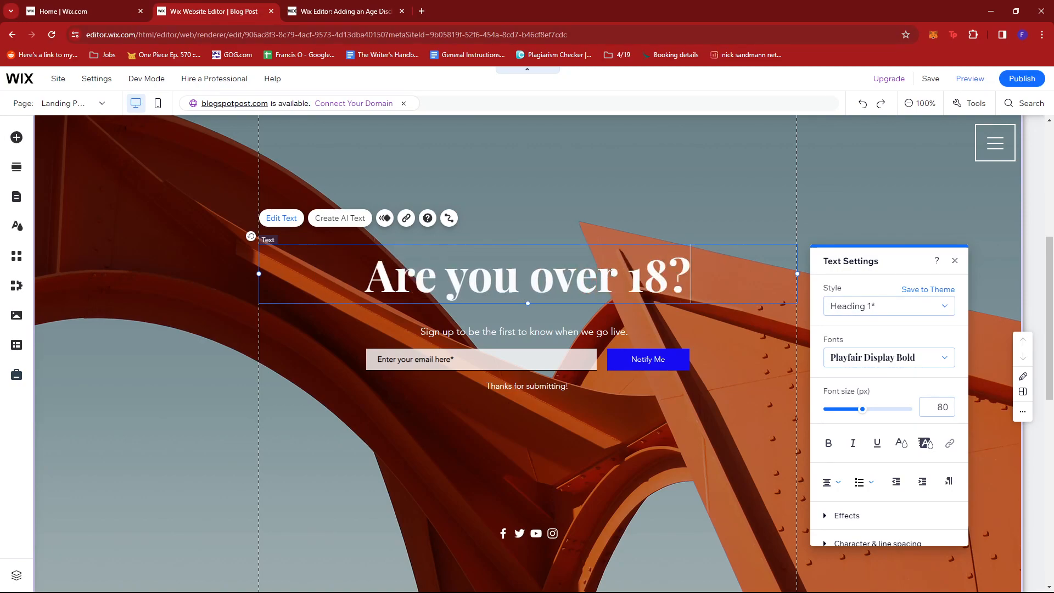
{"action": "left_click", "coordinate": [574, 358]}
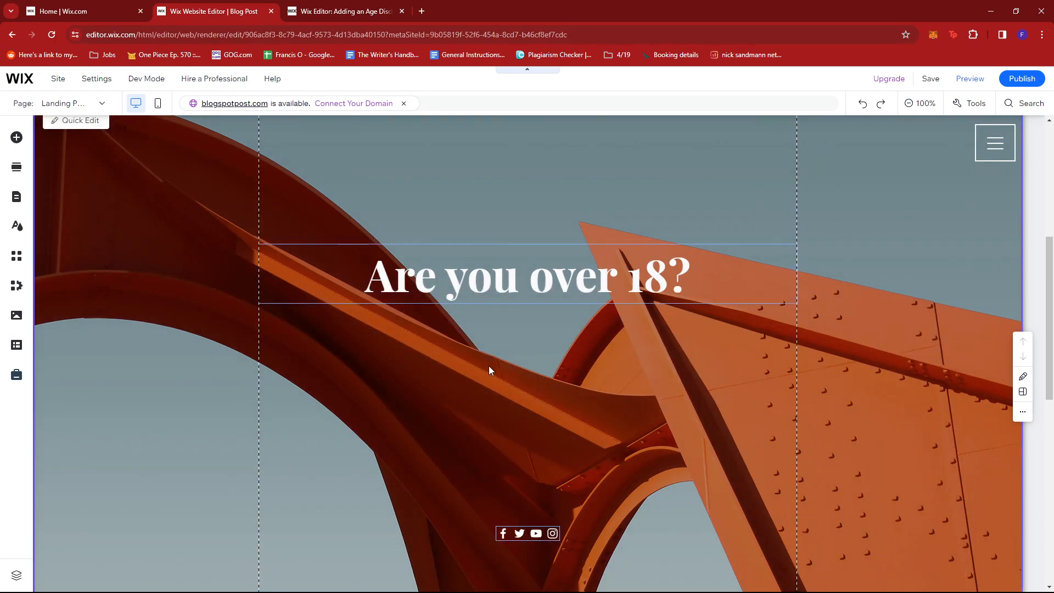
Step: Add a black themed button centred below the landing page heading and set its text to YES
{"action": "scroll", "coordinate": [489, 365], "scroll_direction": "up", "scroll_amount": 1}
{"action": "left_click", "coordinate": [16, 137]}
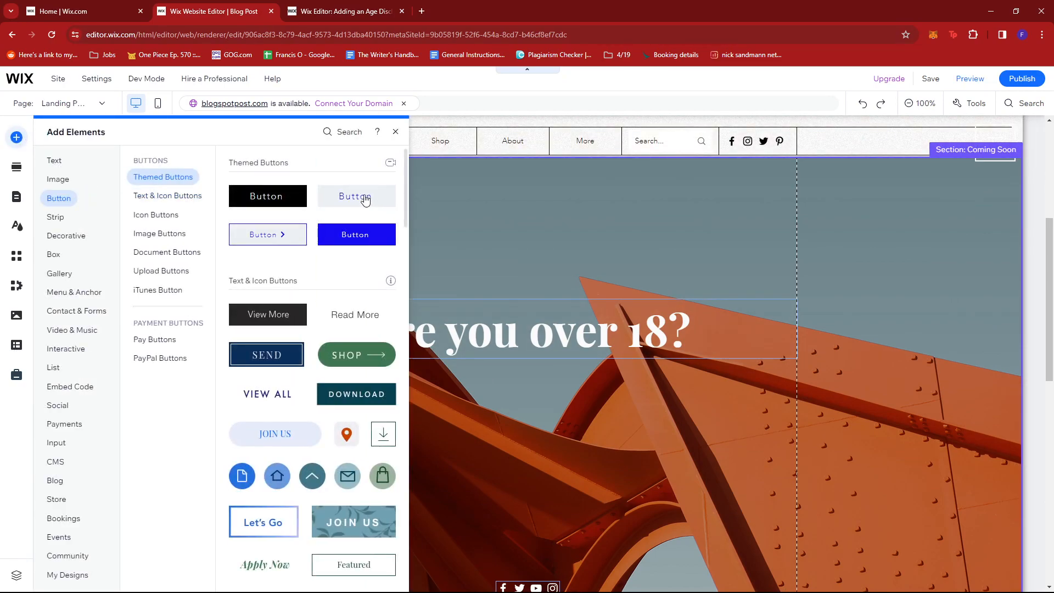
{"action": "left_click_drag", "start_coordinate": [251, 199], "coordinate": [515, 393]}
{"action": "left_click", "coordinate": [528, 351]}
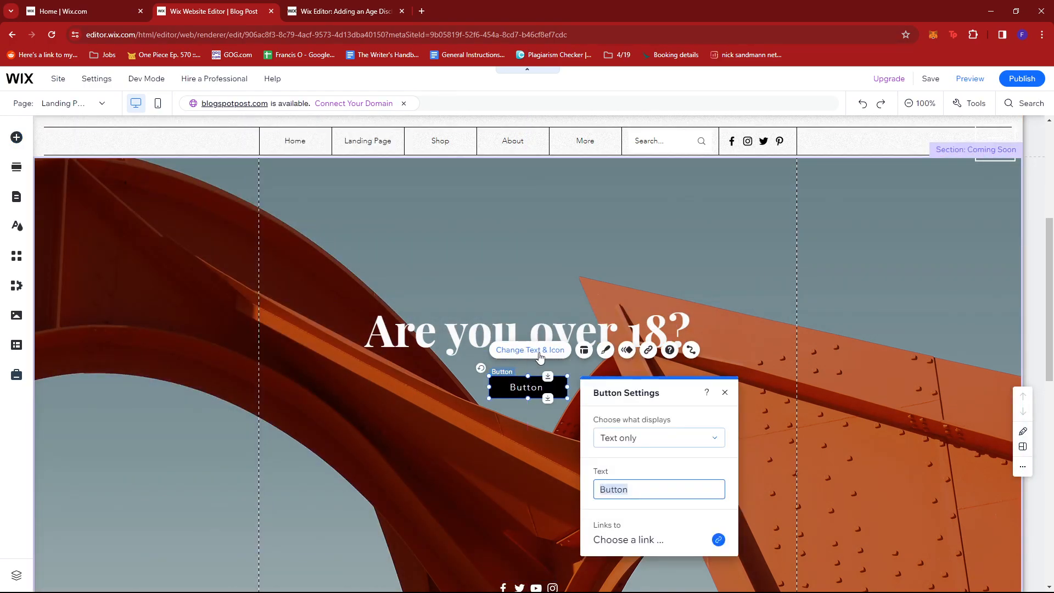
{"action": "type", "text": "YES"}
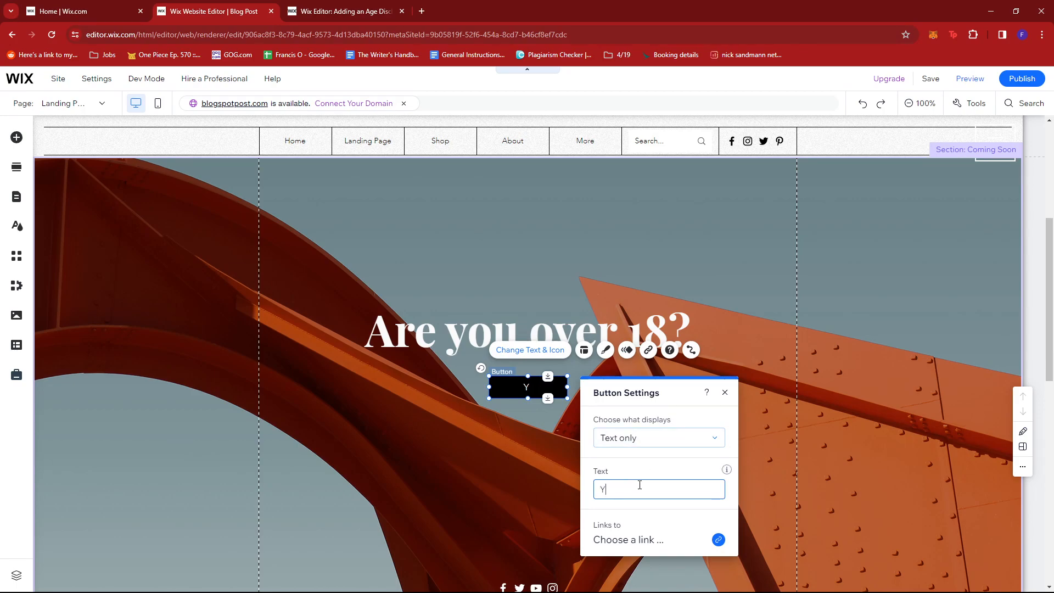
Step: Link the landing page's YES button to the Home page, opening in the current window, and deselect the button
{"action": "left_click", "coordinate": [718, 540]}
{"action": "left_click", "coordinate": [603, 275]}
{"action": "left_click", "coordinate": [551, 315]}
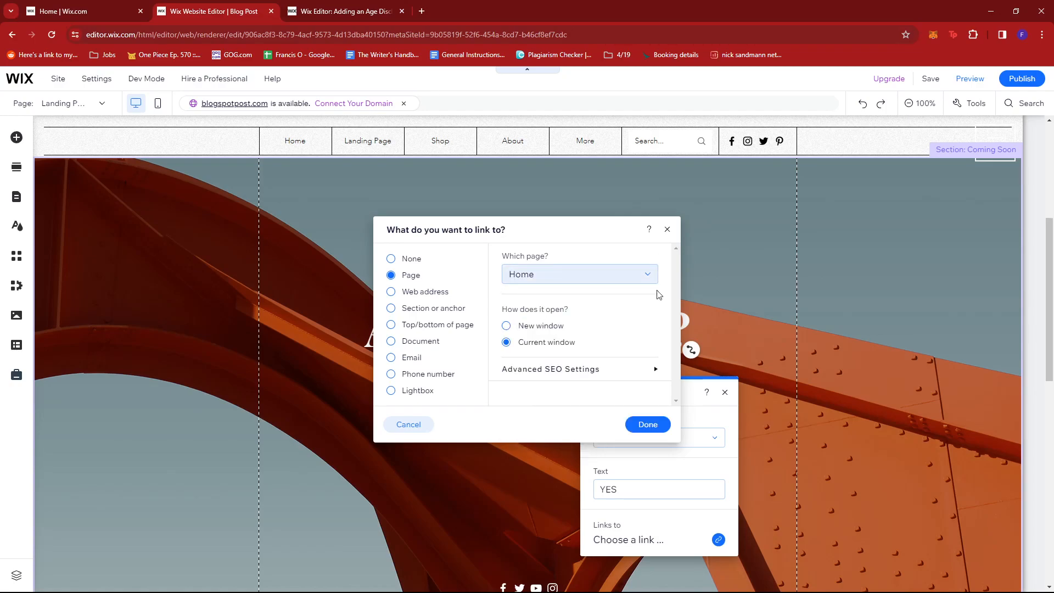
{"action": "left_click", "coordinate": [654, 425]}
{"action": "left_click", "coordinate": [724, 393]}
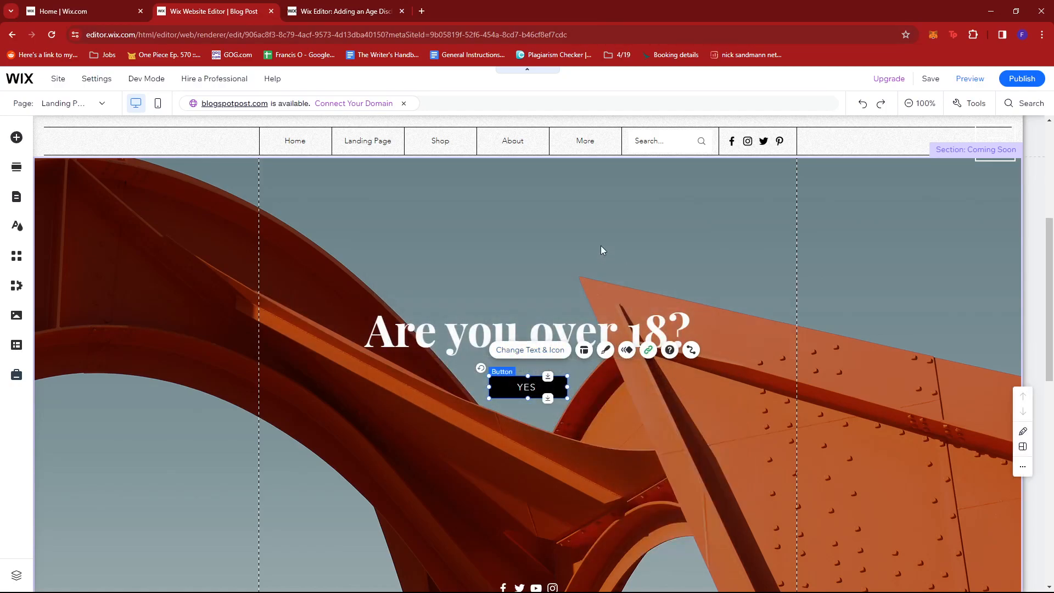
{"action": "left_click", "coordinate": [601, 245]}
Step: Preview the site, test the YES button on the landing page, and look over the Home page it opens
{"action": "scroll", "coordinate": [659, 378], "scroll_direction": "up", "scroll_amount": 2}
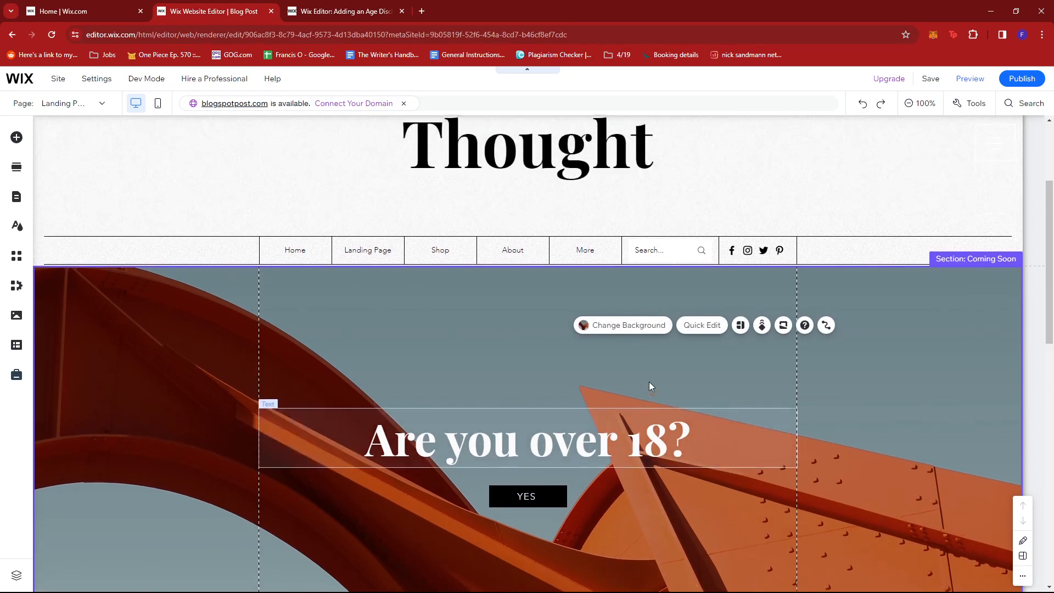
{"action": "scroll", "coordinate": [676, 385], "scroll_direction": "down", "scroll_amount": 2}
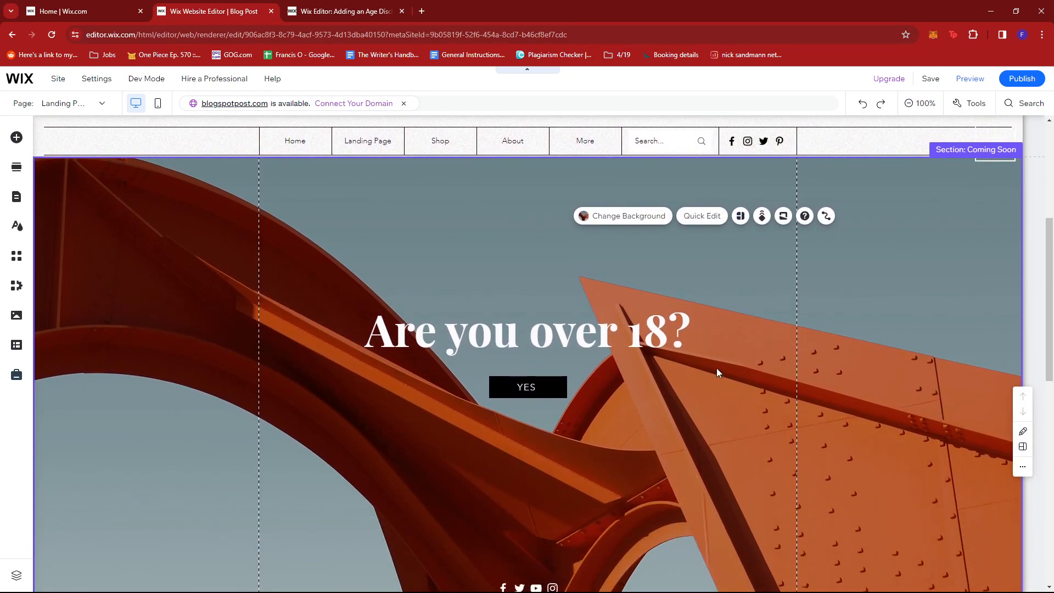
{"action": "left_click", "coordinate": [969, 80]}
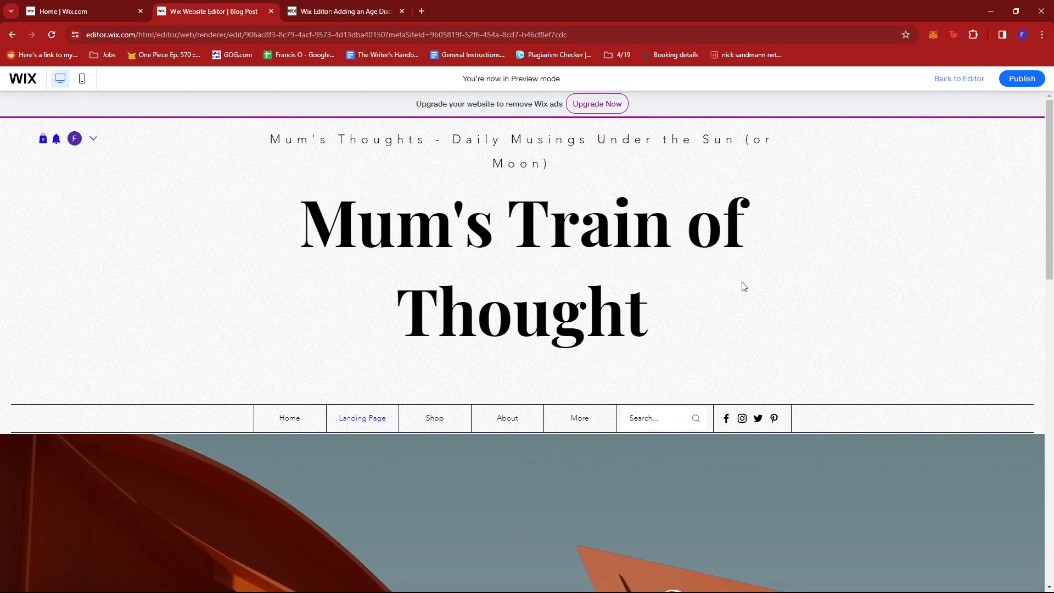
{"action": "scroll", "coordinate": [548, 439], "scroll_direction": "down", "scroll_amount": 4}
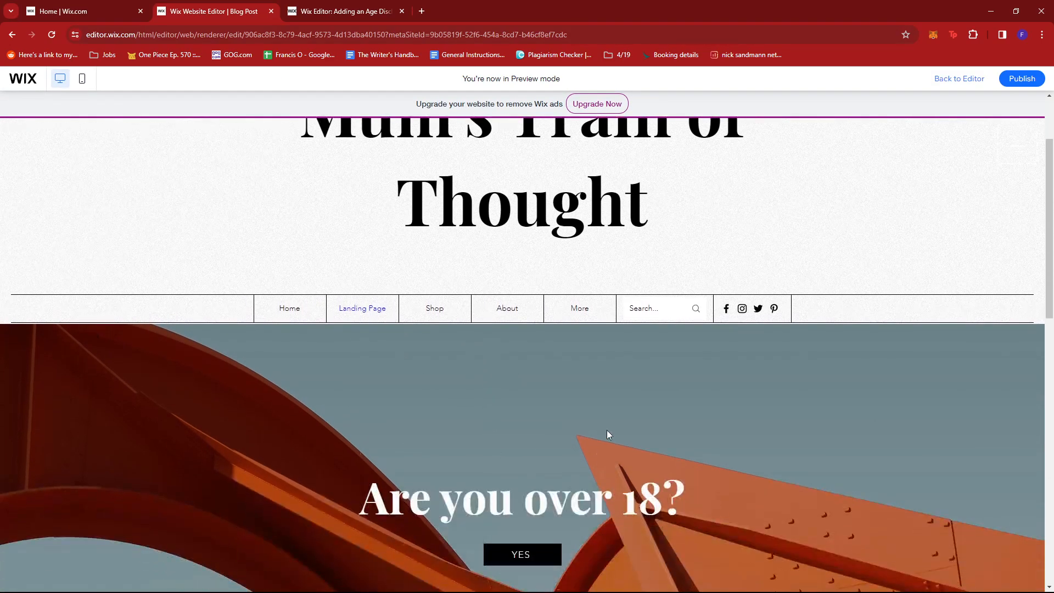
{"action": "scroll", "coordinate": [646, 388], "scroll_direction": "down", "scroll_amount": 2}
{"action": "scroll", "coordinate": [680, 380], "scroll_direction": "down", "scroll_amount": 1}
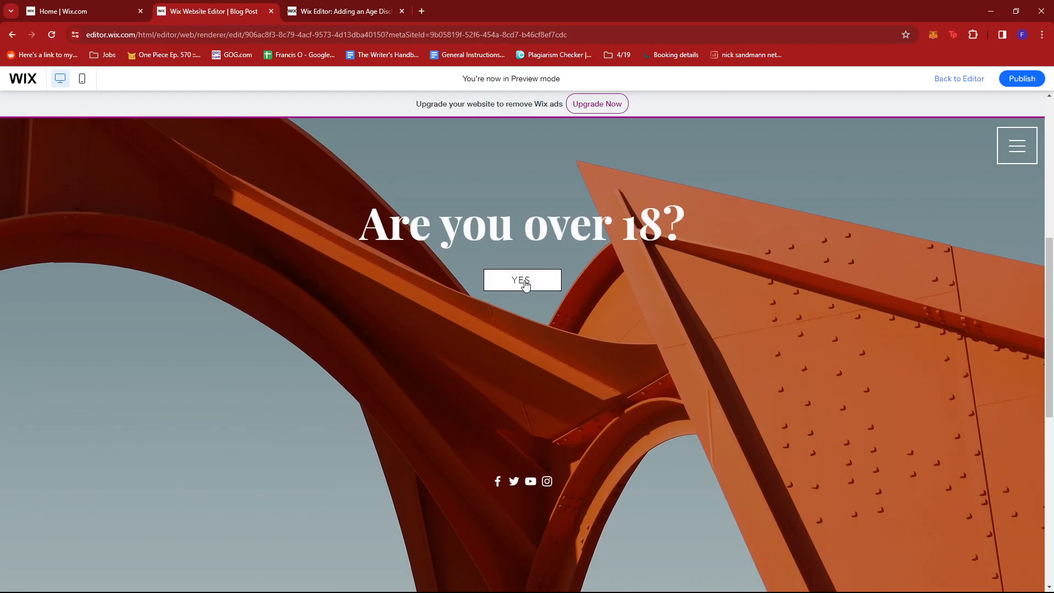
{"action": "left_click", "coordinate": [530, 286]}
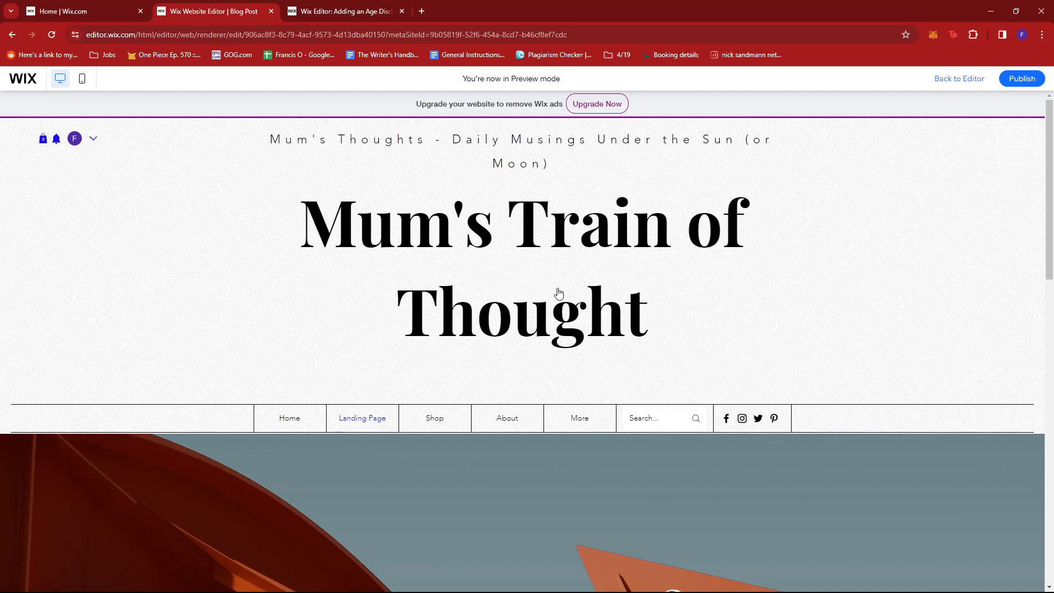
{"action": "scroll", "coordinate": [593, 279], "scroll_direction": "down", "scroll_amount": 1}
{"action": "scroll", "coordinate": [592, 278], "scroll_direction": "down", "scroll_amount": 5}
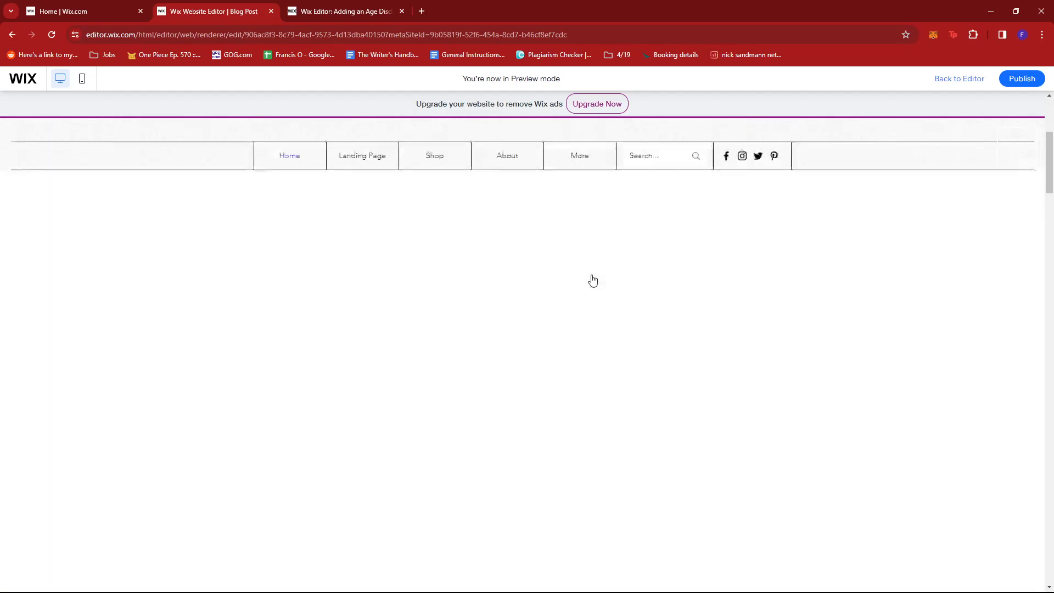
{"action": "scroll", "coordinate": [582, 294], "scroll_direction": "down", "scroll_amount": 5}
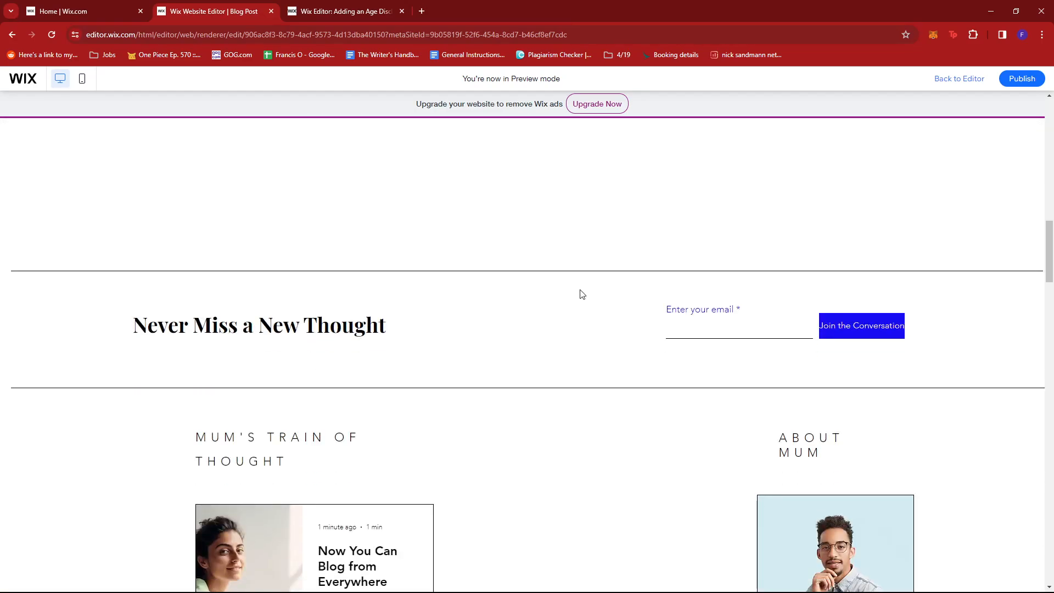
{"action": "scroll", "coordinate": [581, 297], "scroll_direction": "up", "scroll_amount": 7}
{"action": "scroll", "coordinate": [580, 299], "scroll_direction": "up", "scroll_amount": 5}
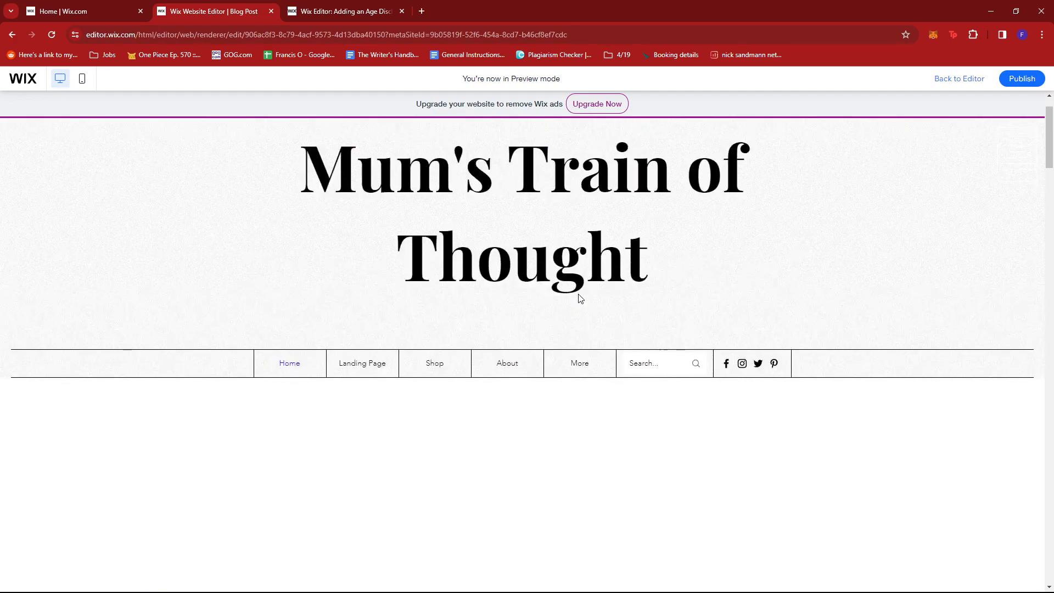